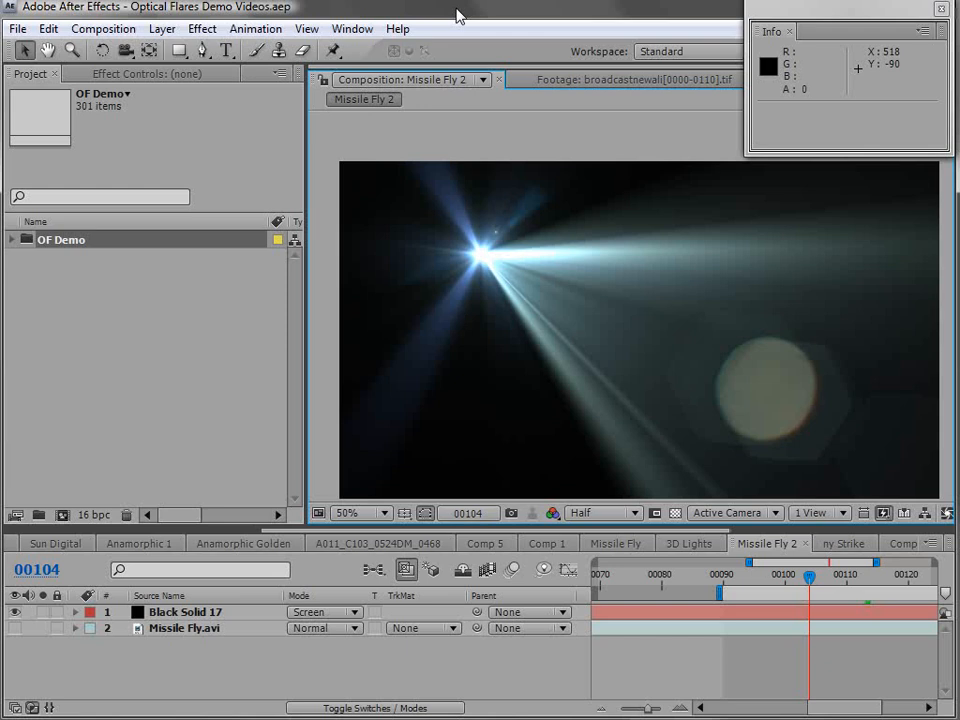
- Switch the project color depth to 32 bits per channel
{"action": "left_click", "coordinate": [431, 111]}
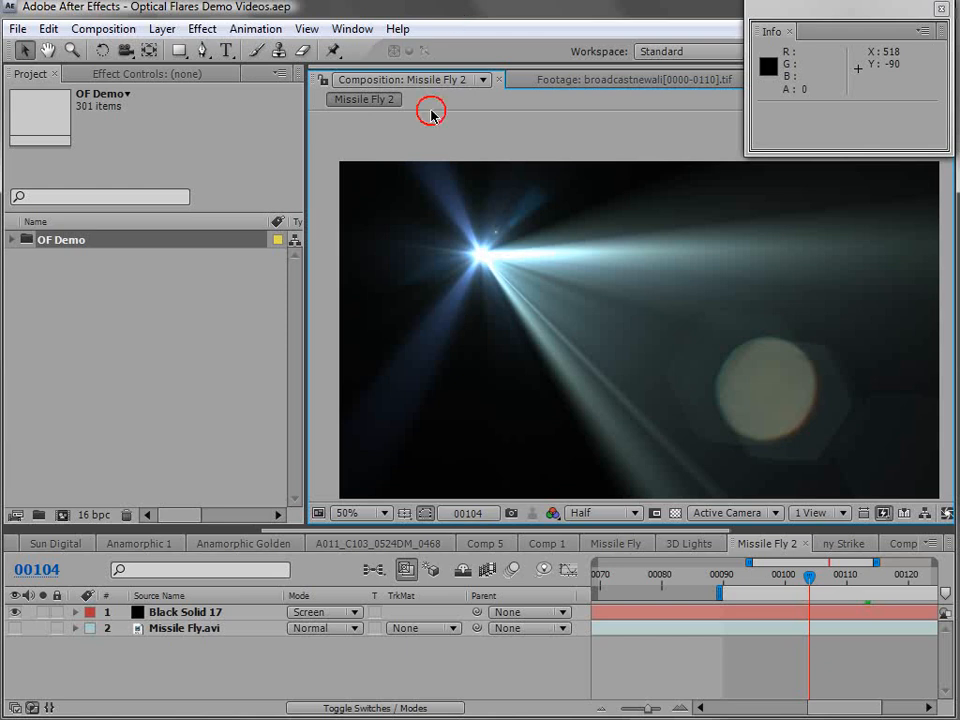
{"action": "left_click", "coordinate": [95, 517], "text": "alt"}
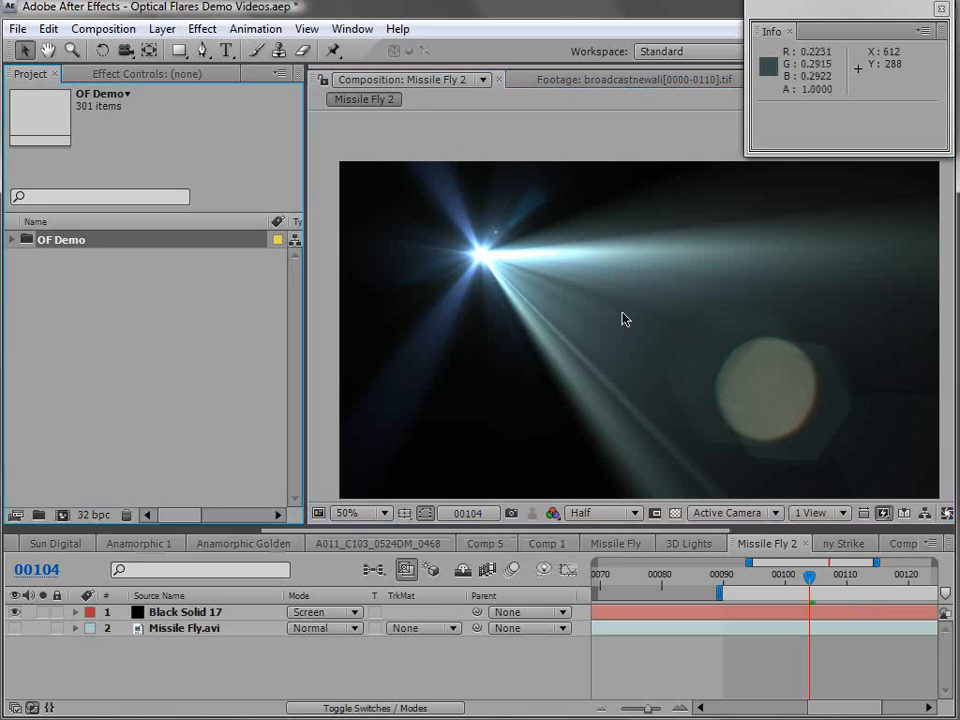
- Apply Box Blur to the Black Solid 17 flare layer with a blur radius of 21 and Repeat Edge Pixels enabled
{"action": "left_click", "coordinate": [481, 260]}
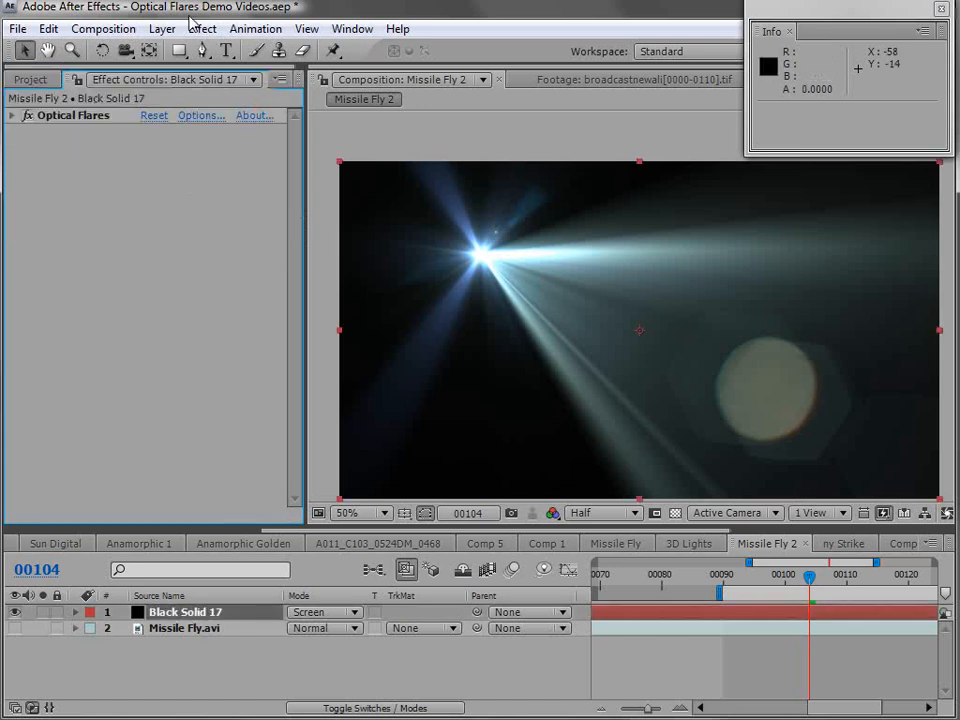
{"action": "left_click", "coordinate": [200, 28]}
{"action": "mouse_move", "coordinate": [246, 161]}
{"action": "left_click", "coordinate": [500, 183]}
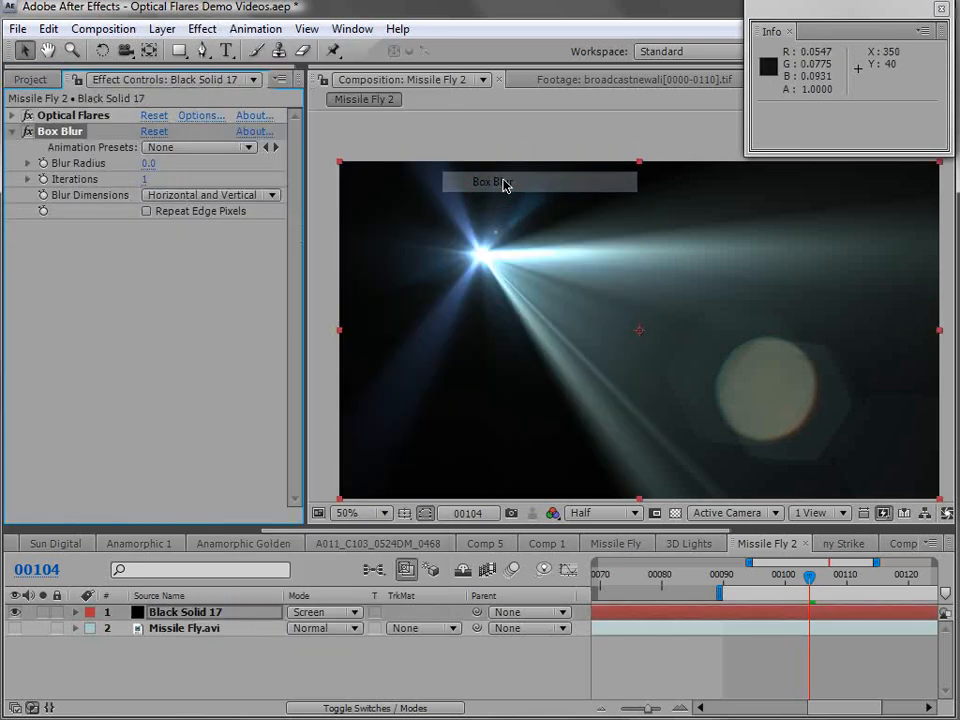
{"action": "left_click_drag", "start_coordinate": [148, 163], "coordinate": [169, 164]}
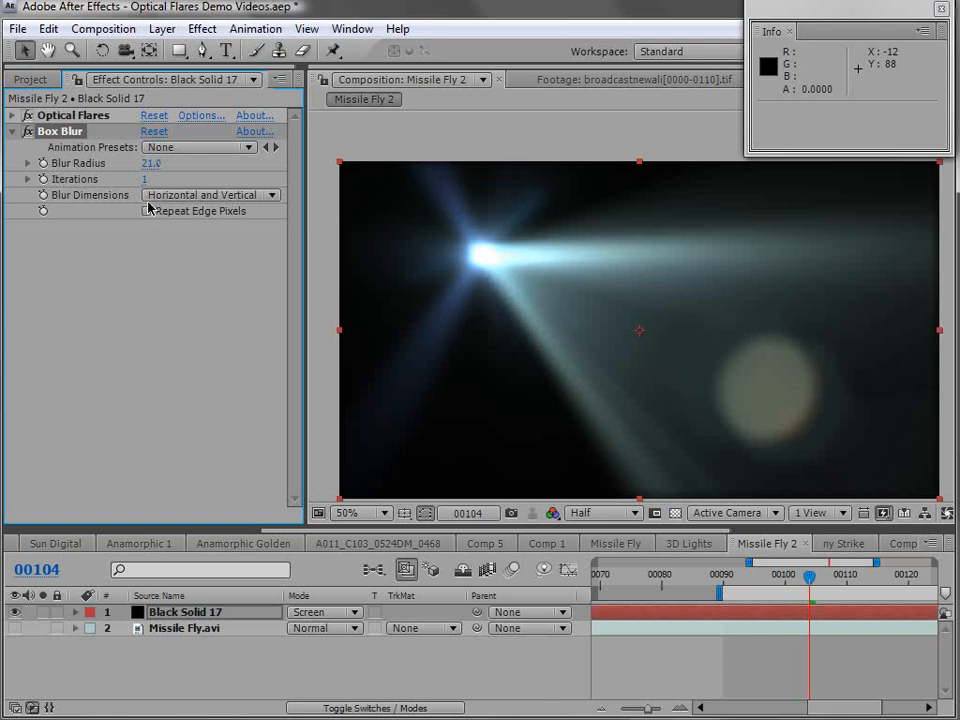
{"action": "left_click", "coordinate": [147, 212]}
- Raise the Box Blur radius on the flare to 26
{"action": "key", "text": "period"}
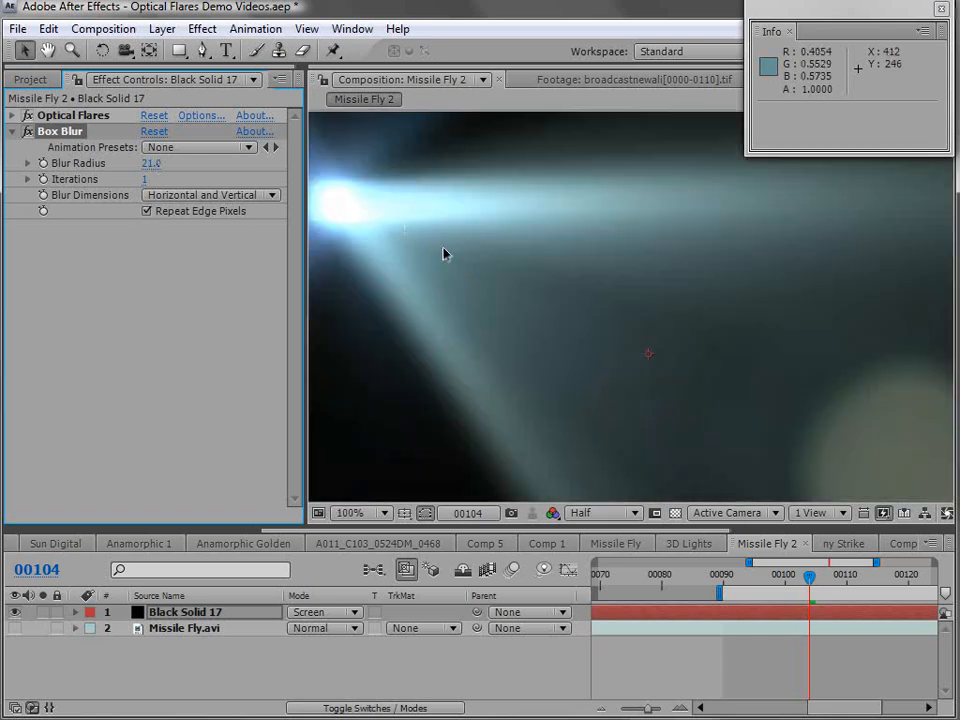
{"action": "key", "text": "space"}
{"action": "left_click_drag", "start_coordinate": [378, 212], "coordinate": [437, 242]}
{"action": "left_click_drag", "start_coordinate": [148, 163], "coordinate": [170, 163]}
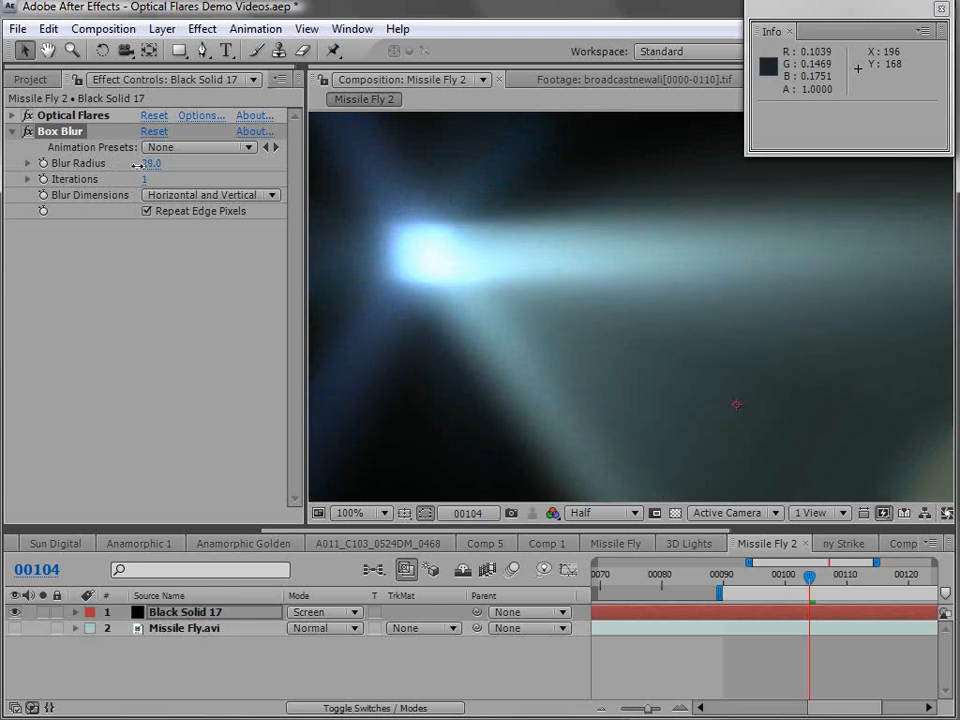
- Compare the blurred flare core at 16 and 32 bits per channel, ending on 32 bits per channel
{"action": "left_click", "coordinate": [30, 79]}
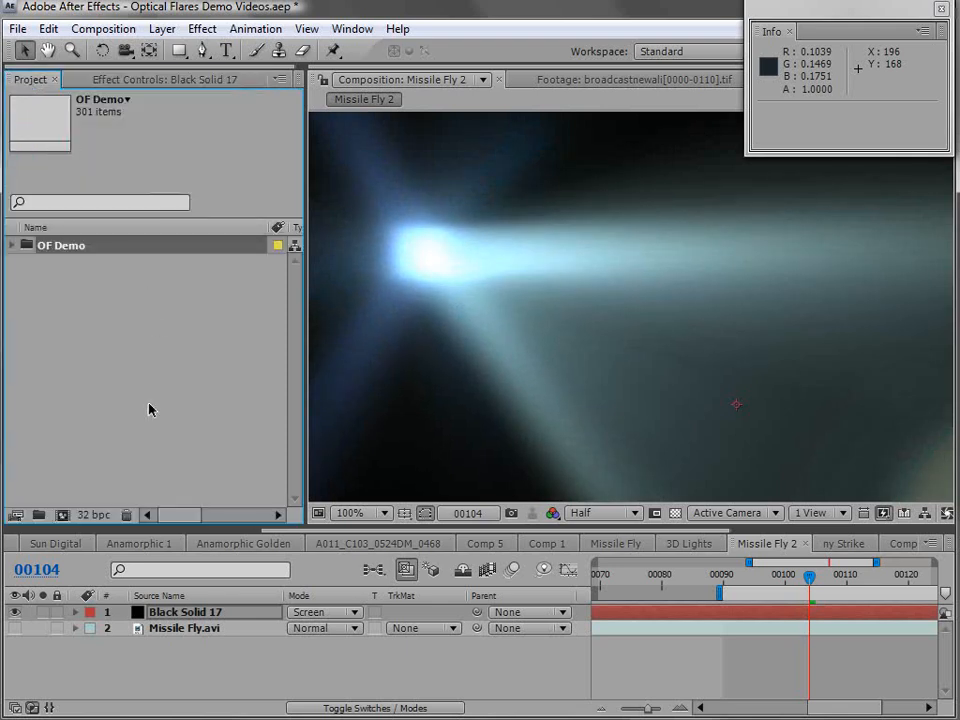
{"action": "left_click", "coordinate": [90, 518], "text": "alt"}
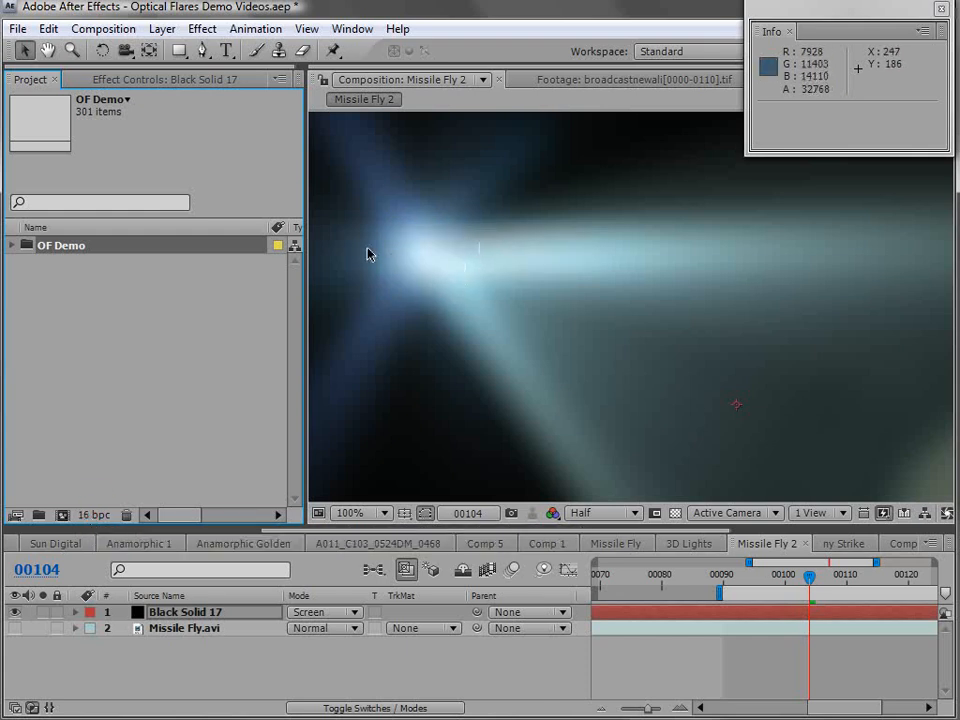
{"action": "left_click", "coordinate": [95, 516], "text": "alt"}
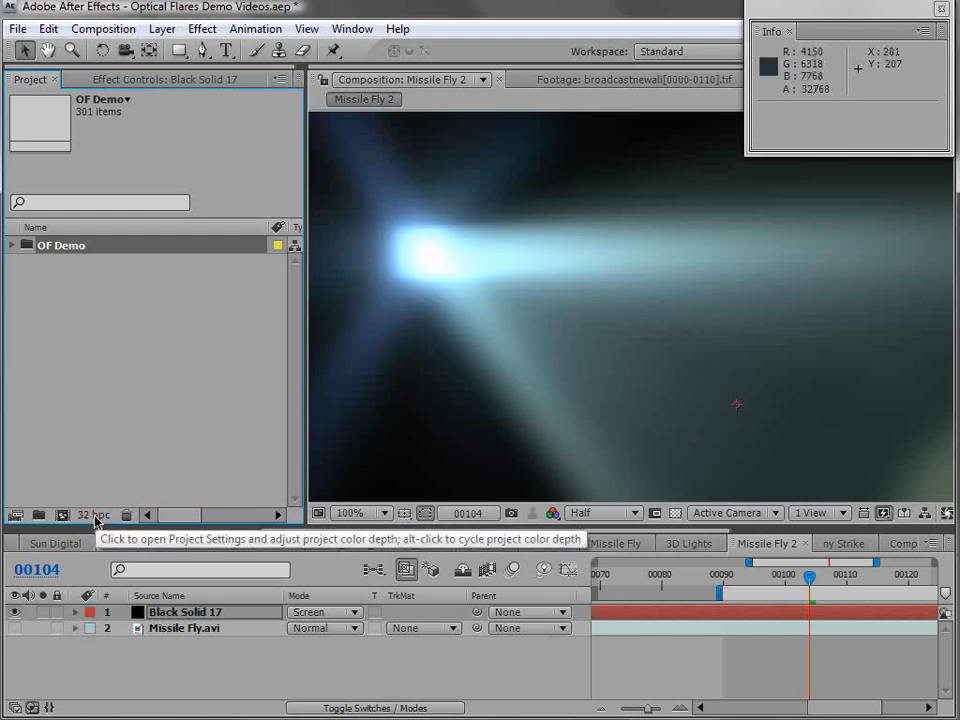
{"action": "left_click", "coordinate": [95, 518], "text": "alt"}
{"action": "left_click", "coordinate": [97, 517], "text": "alt"}
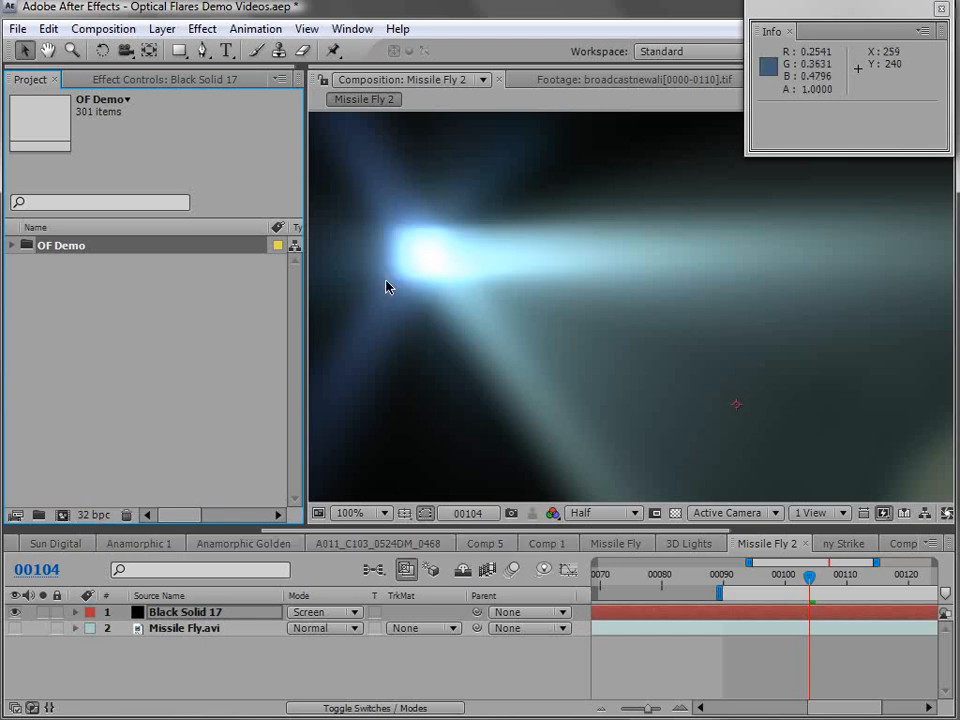
- Delete the Box Blur effect from Black Solid 17
{"action": "key", "text": "comma"}
{"action": "key", "text": "h"}
{"action": "left_click_drag", "start_coordinate": [611, 334], "coordinate": [561, 300]}
{"action": "key", "text": "v"}
{"action": "left_click", "coordinate": [123, 82]}
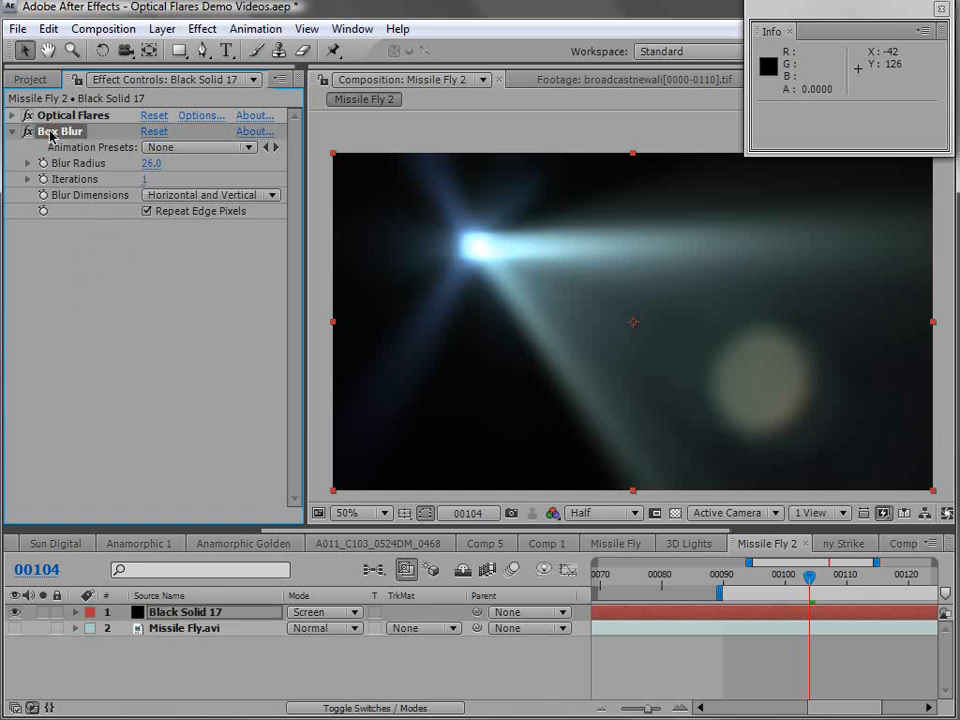
{"action": "key", "text": "Delete"}
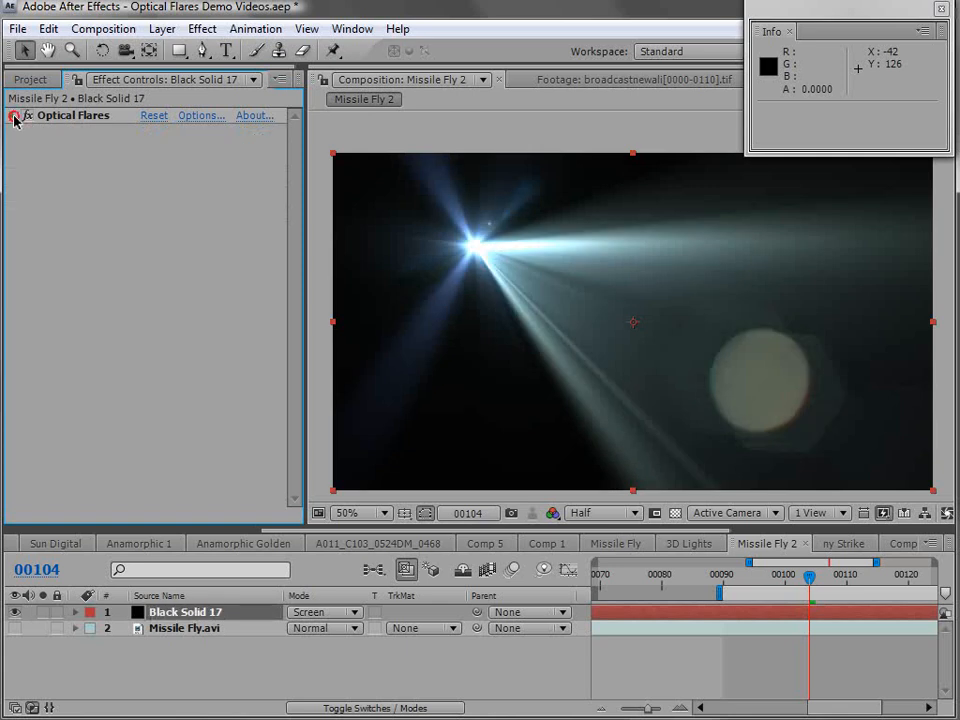
- Expand the Optical Flares settings and collapse the Foreground Layers, Flicker and Custom Layers groups
{"action": "left_click", "coordinate": [13, 116]}
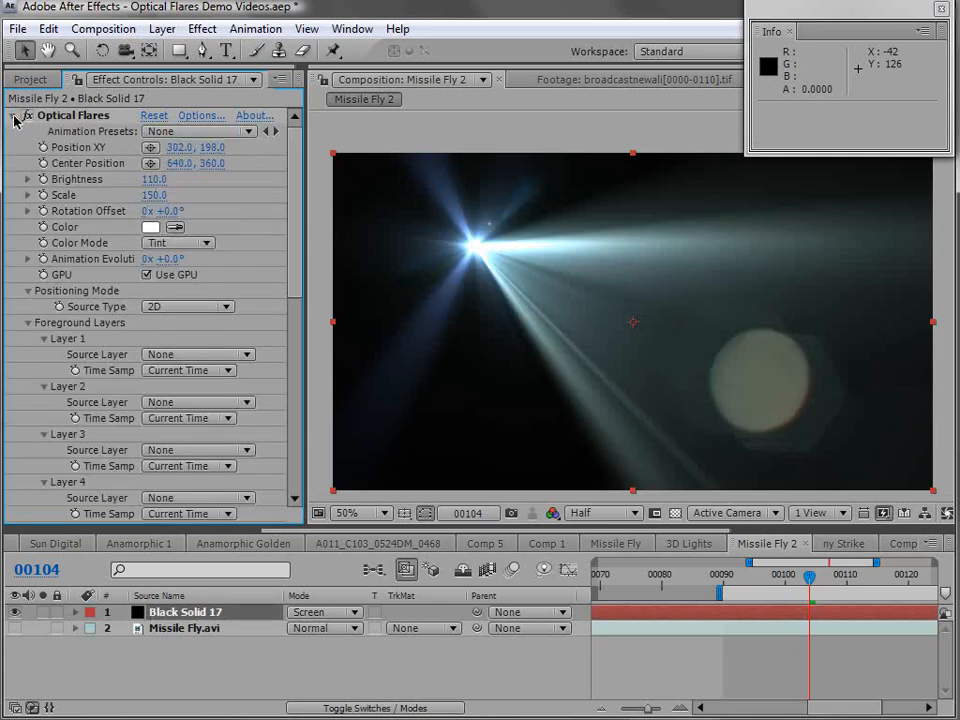
{"action": "left_click", "coordinate": [27, 323]}
{"action": "left_click", "coordinate": [28, 339]}
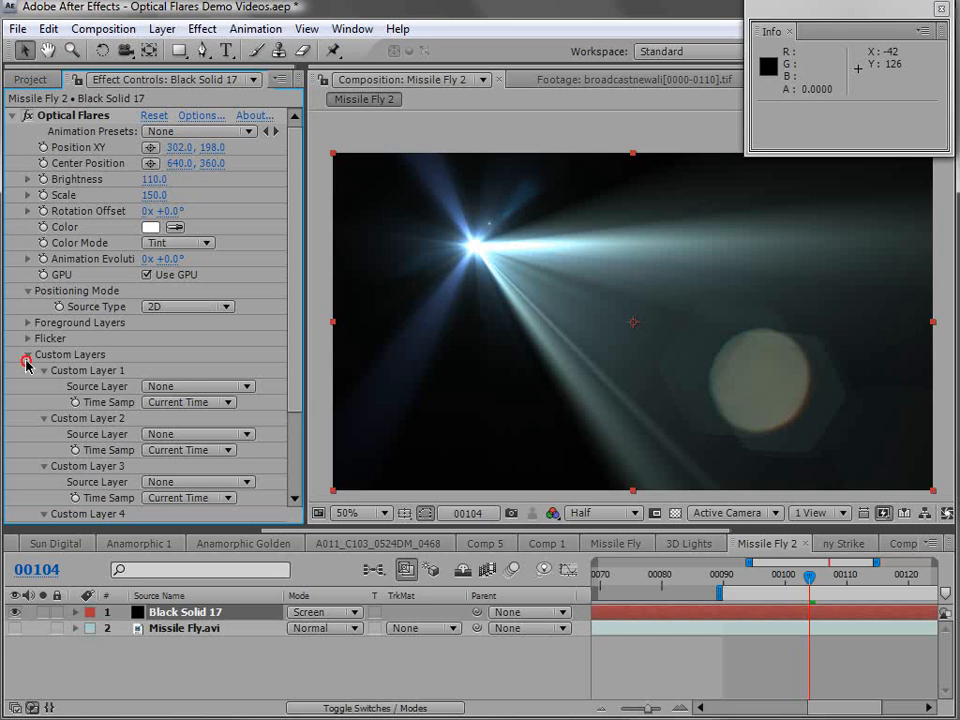
{"action": "left_click", "coordinate": [28, 355]}
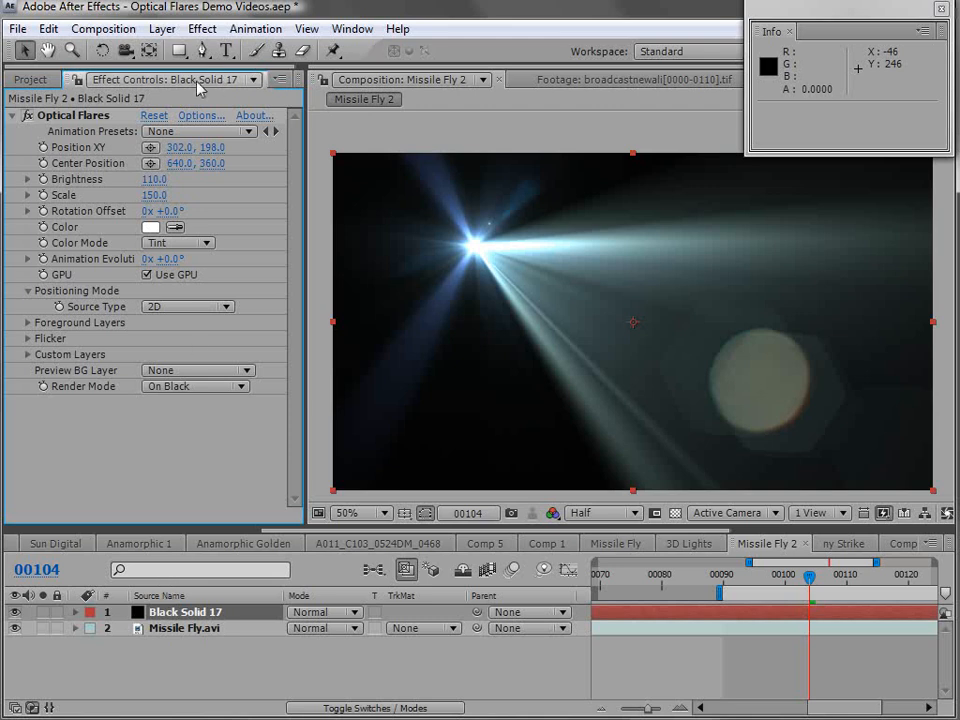
- Change the color of the flare layer's black solid to red in its solid settings
{"action": "left_click", "coordinate": [162, 28]}
{"action": "left_click", "coordinate": [165, 68]}
{"action": "left_click", "coordinate": [321, 482]}
{"action": "left_click_drag", "start_coordinate": [440, 512], "coordinate": [580, 504]}
{"action": "left_click", "coordinate": [744, 454]}
{"action": "left_click", "coordinate": [371, 588]}
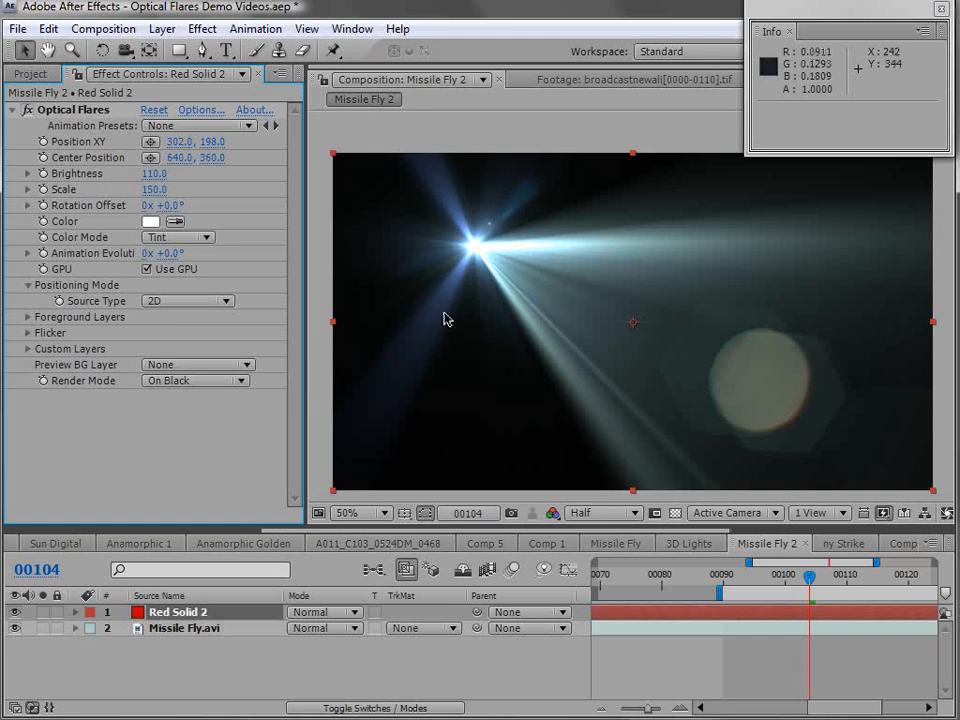
- Keep the render mode at On Black and compare the red solid with Optical Flares disabled and enabled
{"action": "left_click", "coordinate": [171, 382]}
{"action": "left_click", "coordinate": [208, 390]}
{"action": "left_click", "coordinate": [25, 111]}
{"action": "left_click", "coordinate": [25, 111]}
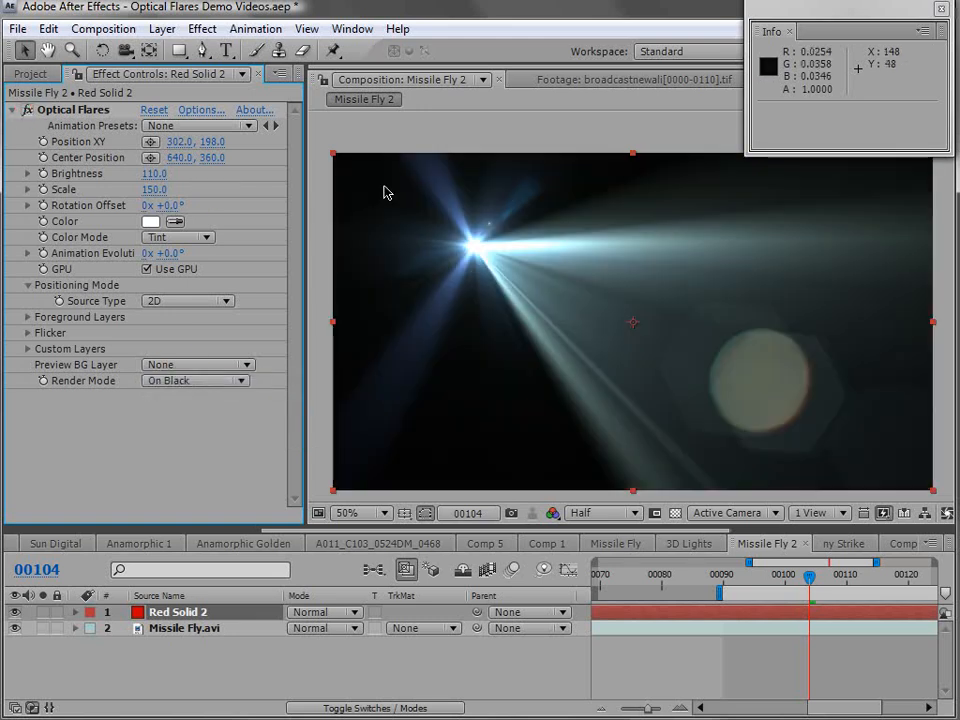
- Set the flare's render mode to On Transparent and move the flare to position 1026, 358
{"action": "left_click", "coordinate": [195, 382]}
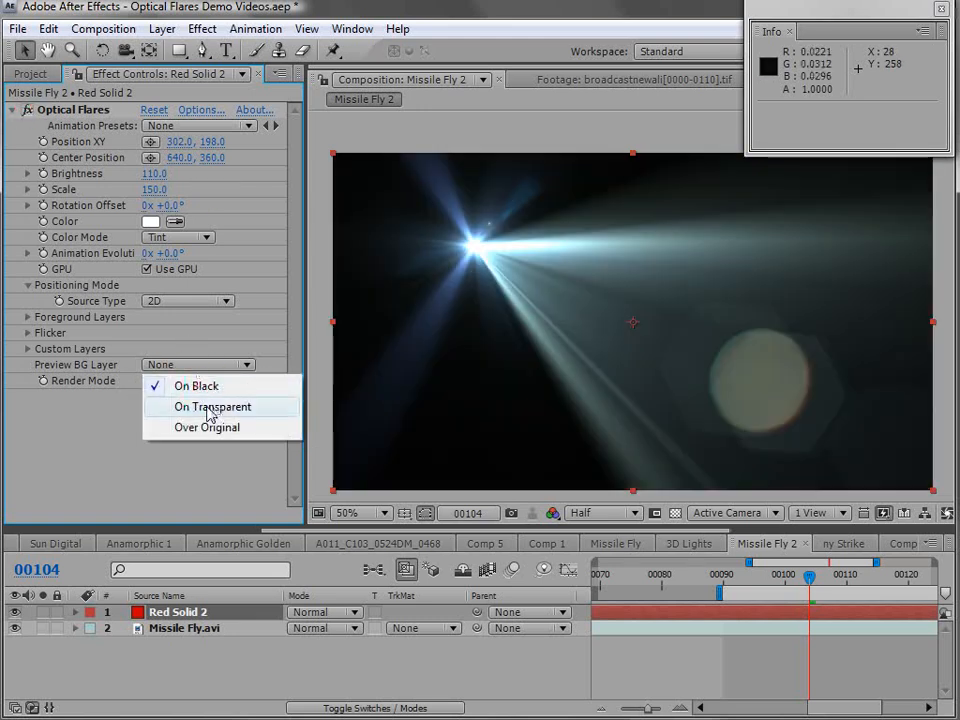
{"action": "left_click", "coordinate": [213, 406]}
{"action": "left_click_drag", "start_coordinate": [475, 246], "coordinate": [815, 321]}
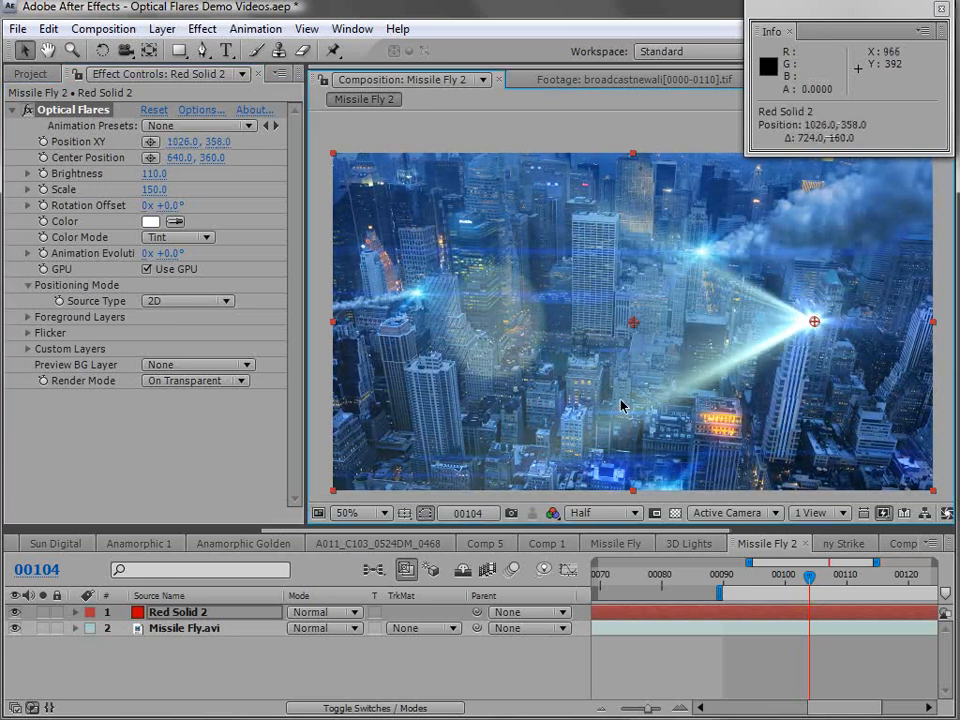
- Set the flare's render mode to Over Original and move the flare to position 348, 140
{"action": "left_click", "coordinate": [190, 381]}
{"action": "left_click", "coordinate": [180, 401]}
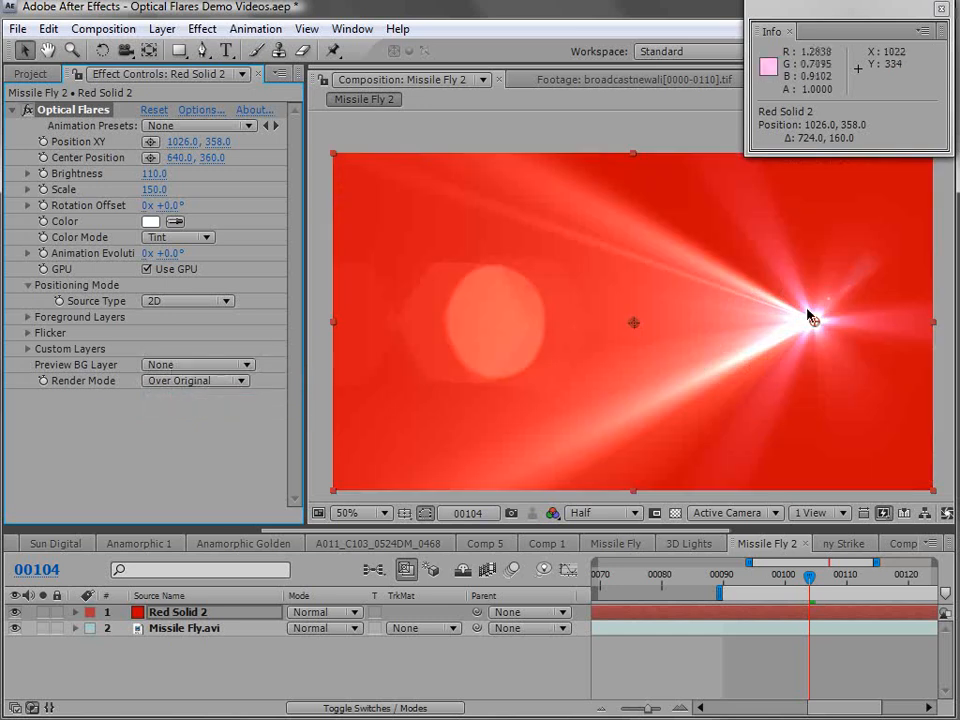
{"action": "left_click_drag", "start_coordinate": [808, 316], "coordinate": [490, 212]}
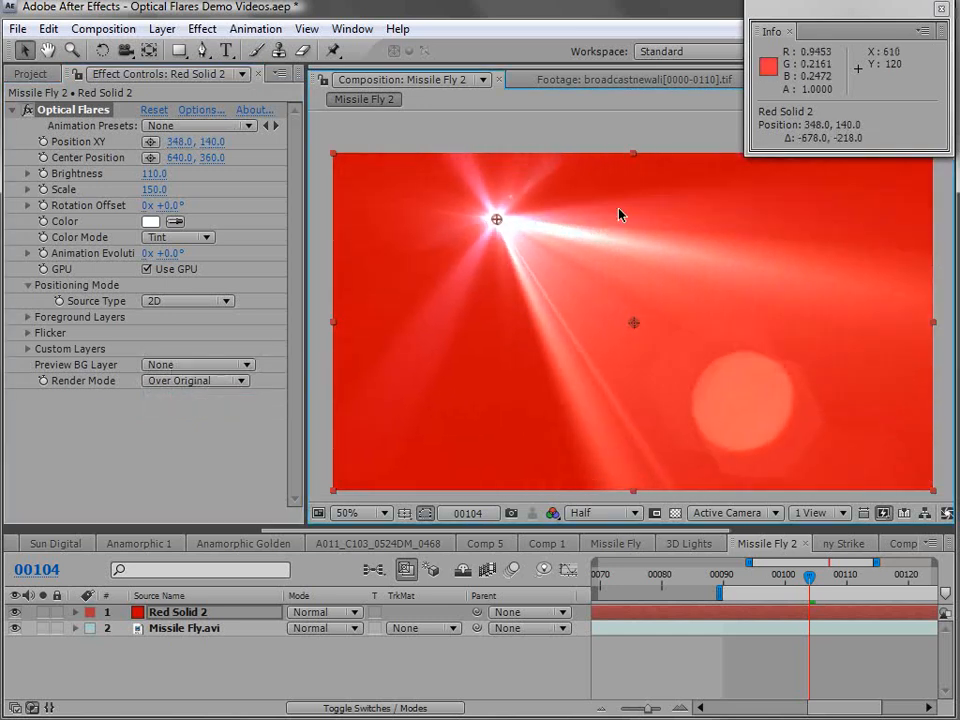
- Set the flare's render mode to On Black and the red solid's blending mode to Screen
{"action": "left_click", "coordinate": [172, 382]}
{"action": "left_click", "coordinate": [200, 344]}
{"action": "left_click", "coordinate": [320, 613]}
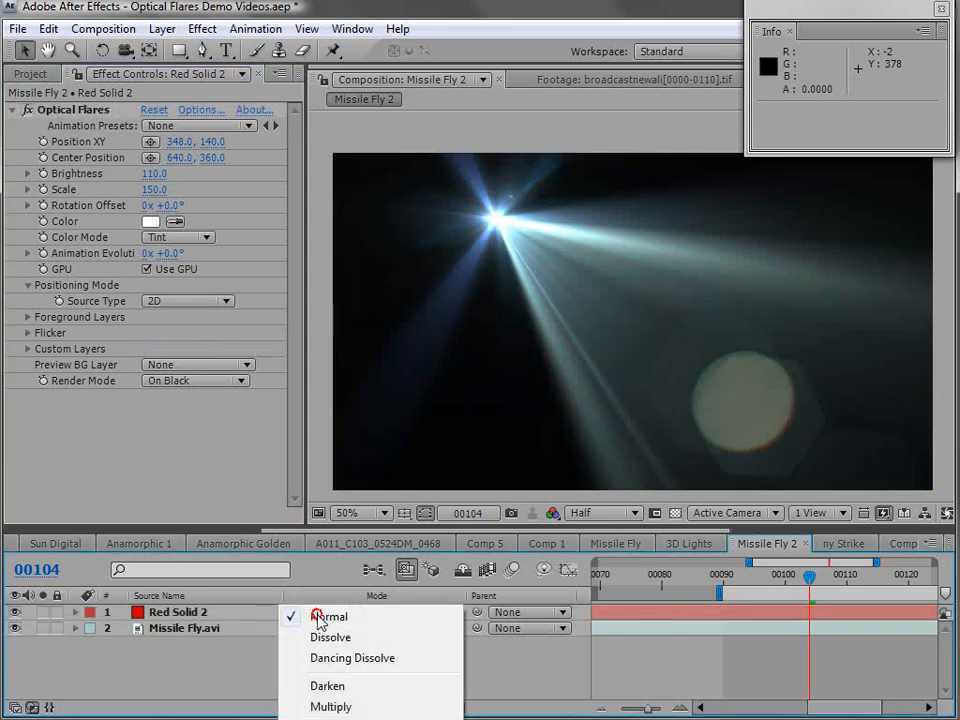
{"action": "left_click", "coordinate": [330, 719]}
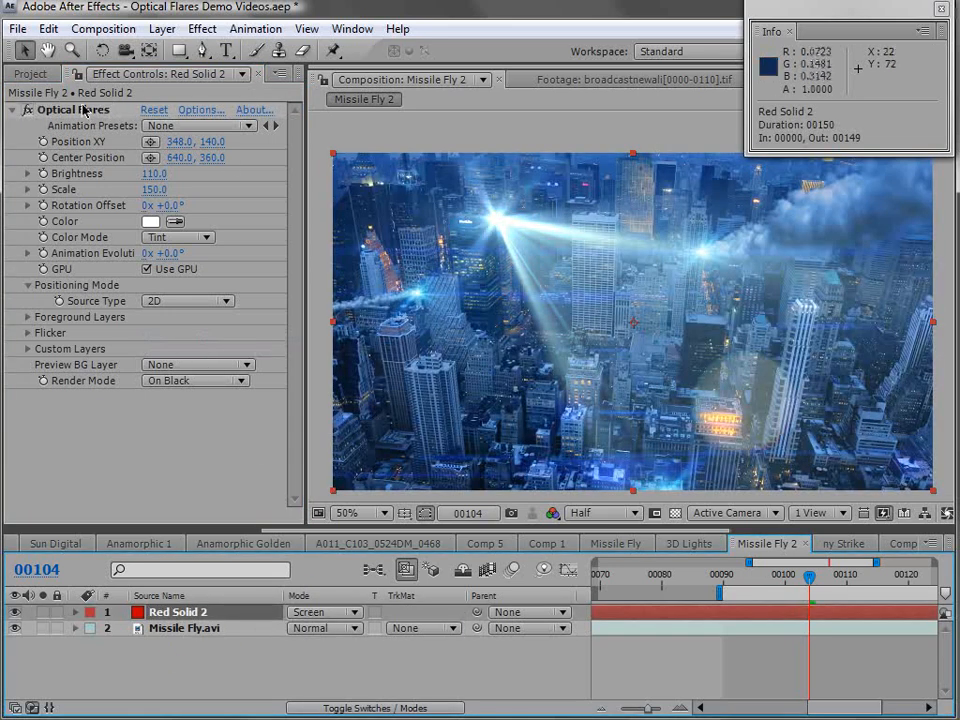
- Move the flare over the city footage to position 334, 146
{"action": "left_click", "coordinate": [85, 110]}
{"action": "left_click_drag", "start_coordinate": [498, 221], "coordinate": [511, 304]}
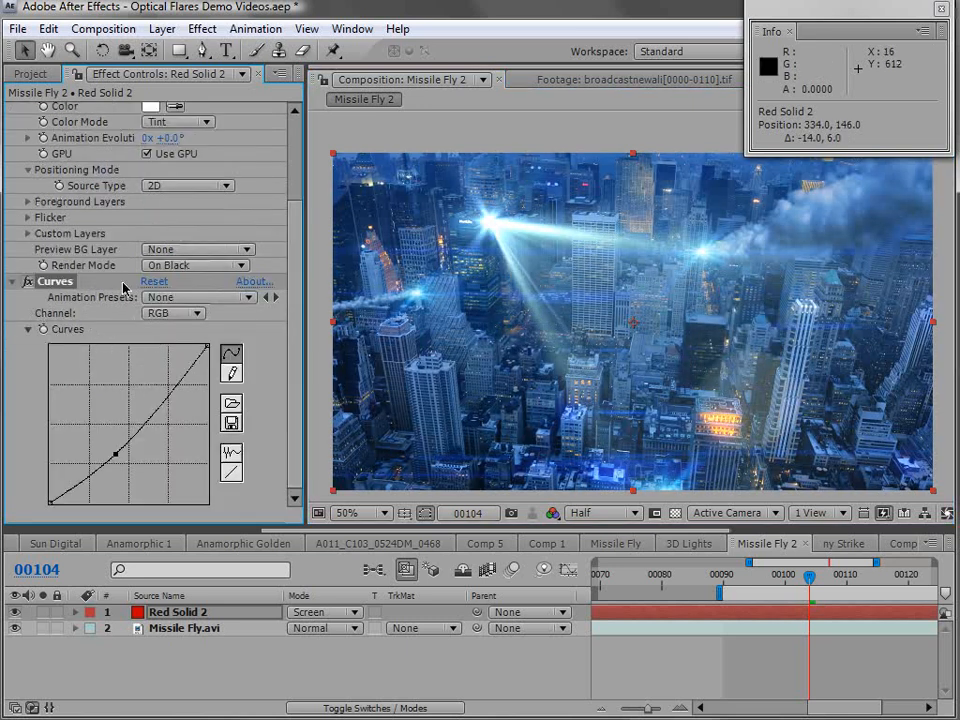
- Keep the render mode at On Black and delete the Curves effect from the red solid
{"action": "left_click", "coordinate": [195, 272]}
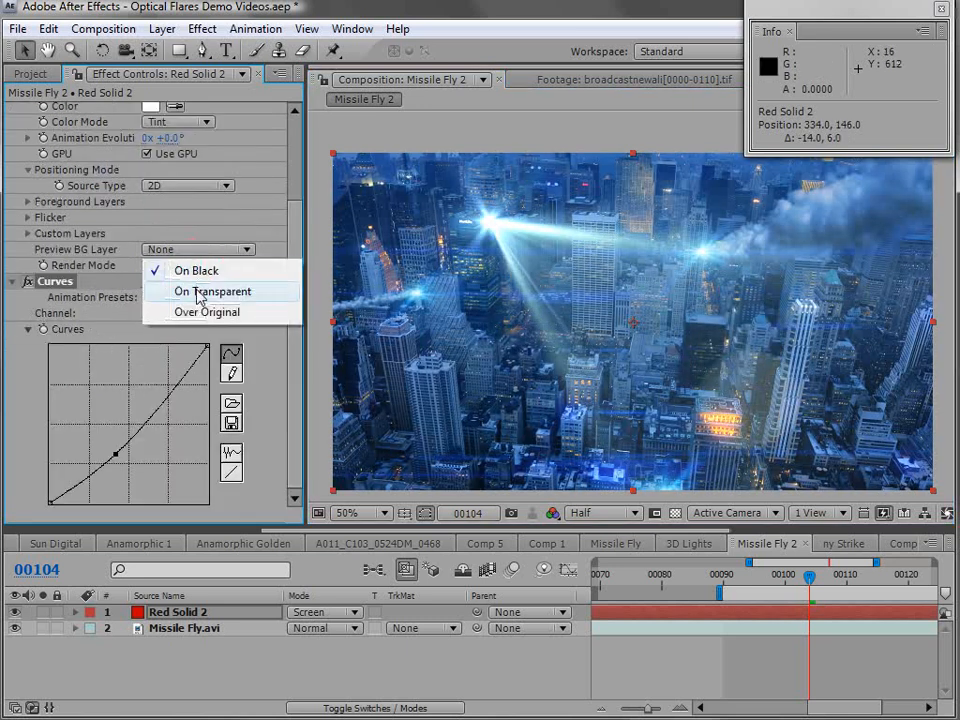
{"action": "left_click", "coordinate": [189, 271]}
{"action": "left_click", "coordinate": [192, 267]}
{"action": "left_click", "coordinate": [66, 284]}
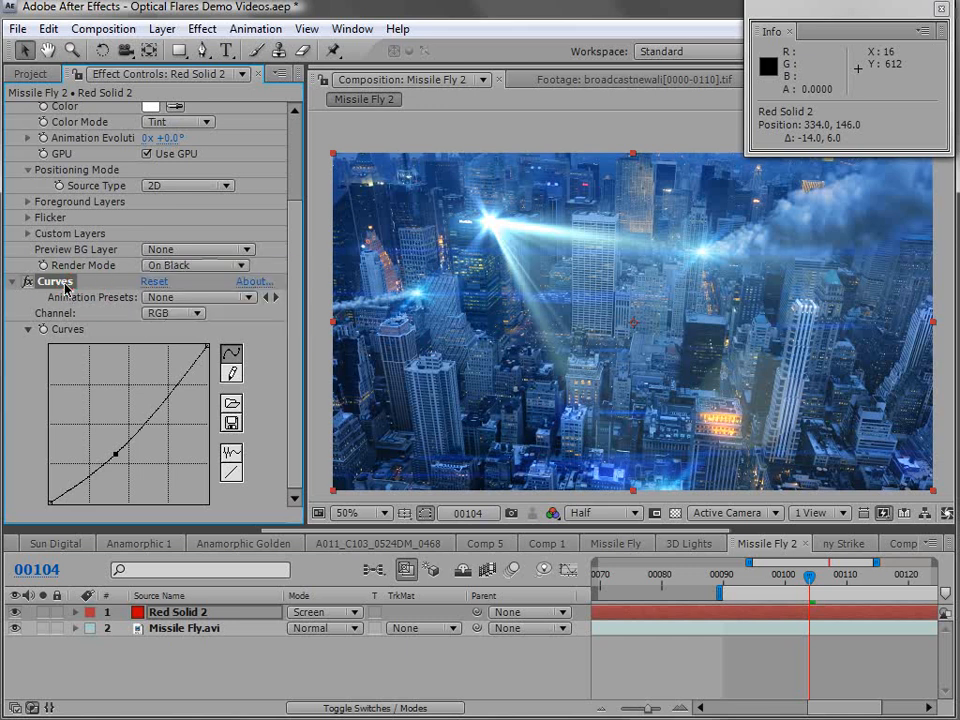
{"action": "key", "text": "Delete"}
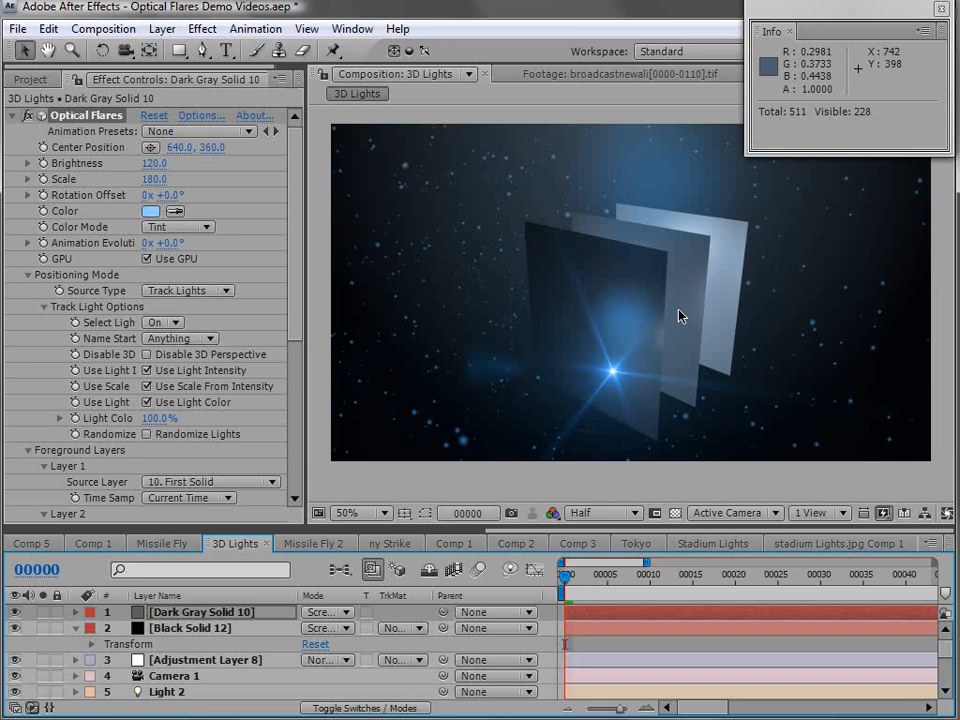
- Orbit the camera around the 3D Lights scene and examine the flares and panels from the Top view
{"action": "key", "text": "c"}
{"action": "left_click_drag", "start_coordinate": [729, 360], "coordinate": [570, 349]}
{"action": "left_click", "coordinate": [724, 514]}
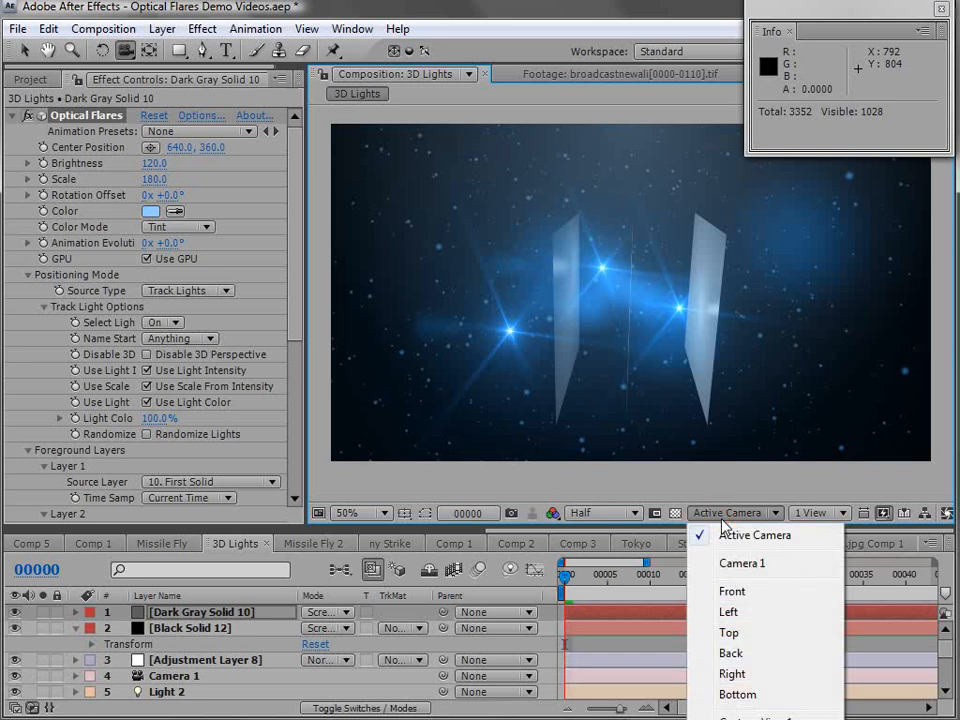
{"action": "left_click", "coordinate": [730, 634]}
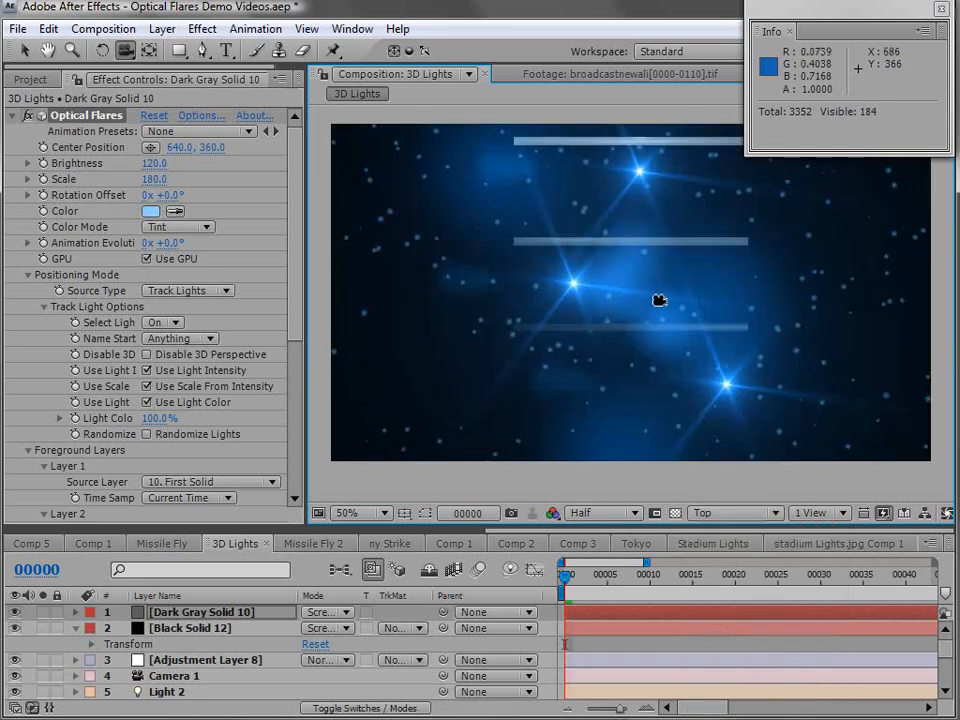
{"action": "key", "text": "c"}
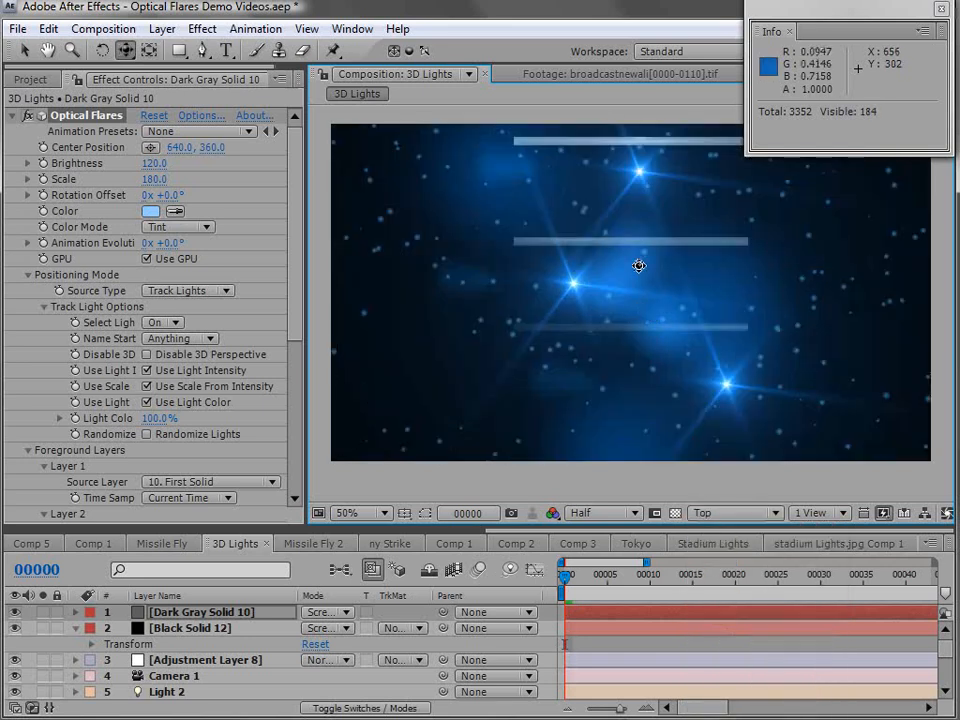
{"action": "left_click_drag", "start_coordinate": [696, 229], "coordinate": [674, 244]}
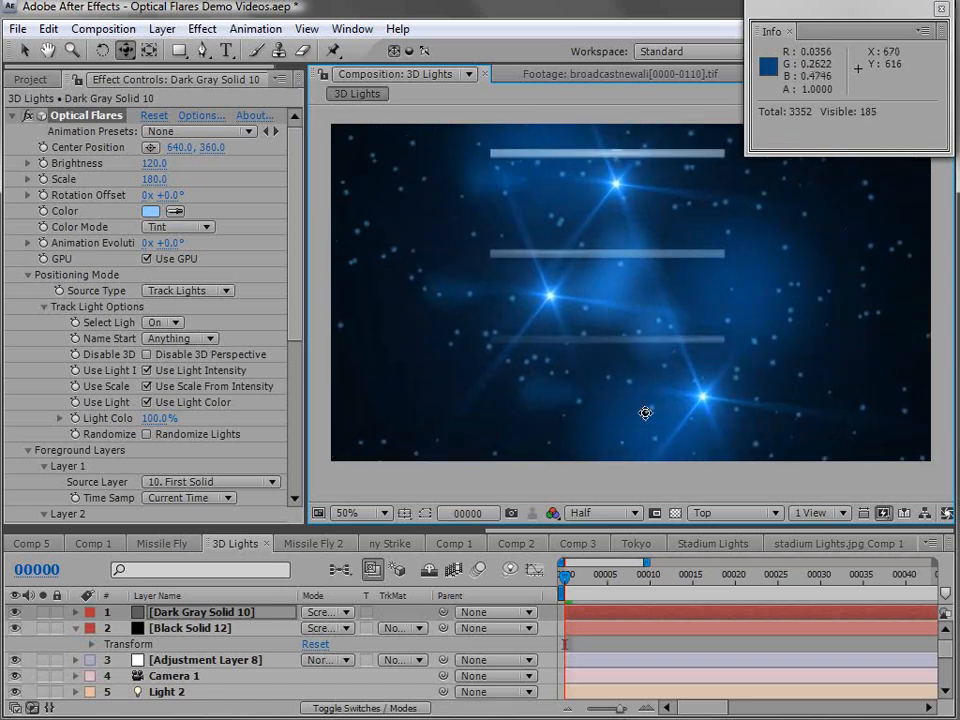
- Show the layer controls, examine the light positions from above, and return to the Active Camera view
{"action": "key", "text": "ctrl+shift+h"}
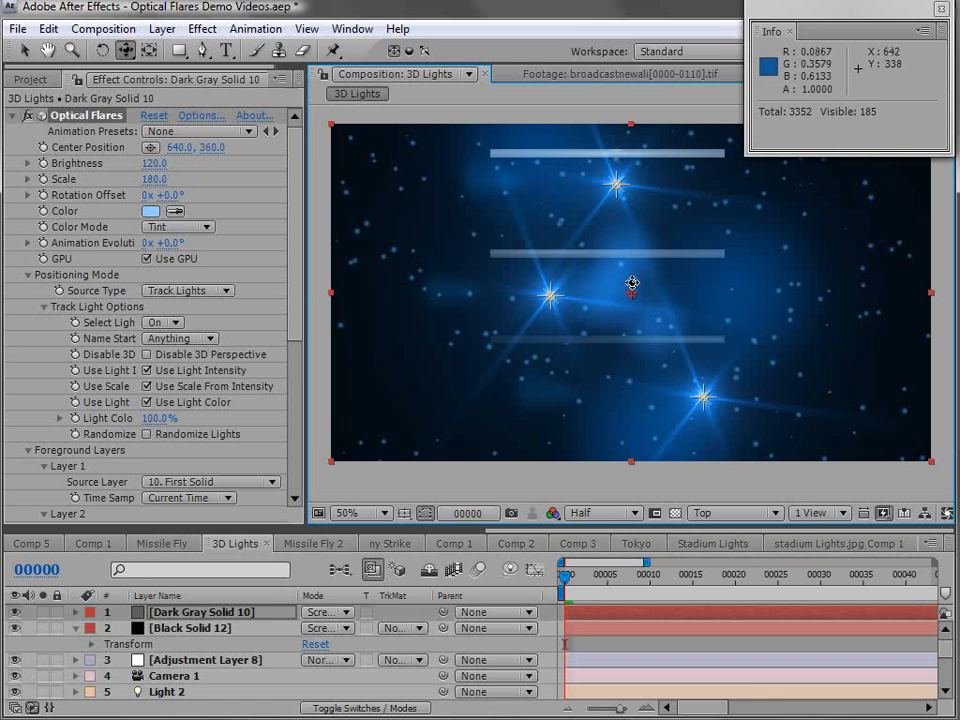
{"action": "left_click_drag", "start_coordinate": [676, 260], "coordinate": [655, 287]}
{"action": "left_click_drag", "start_coordinate": [663, 359], "coordinate": [728, 320]}
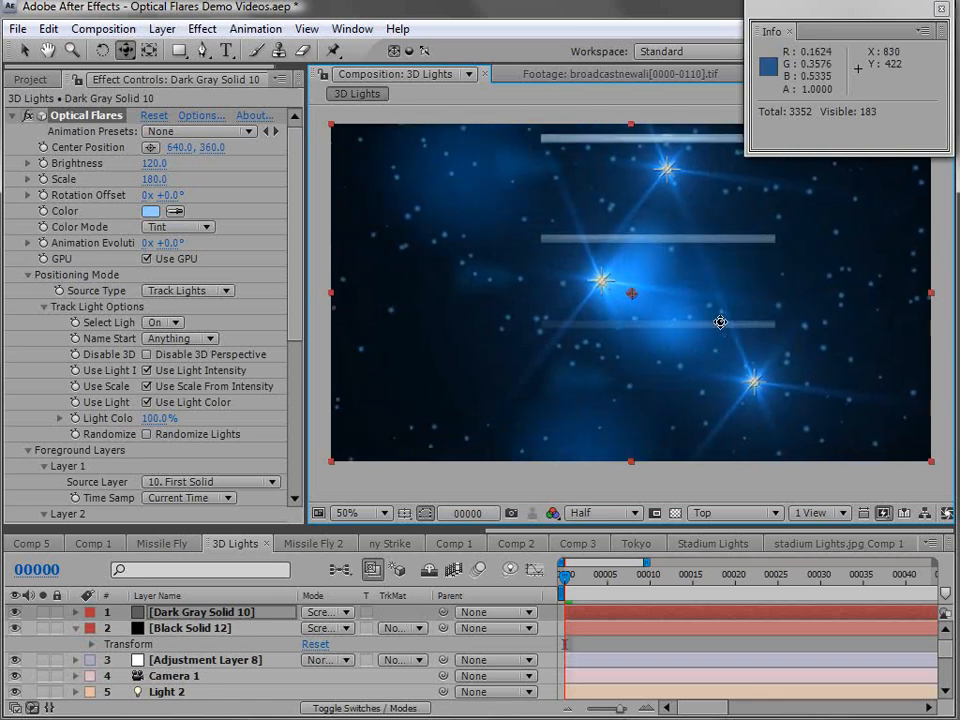
{"action": "left_click", "coordinate": [720, 514]}
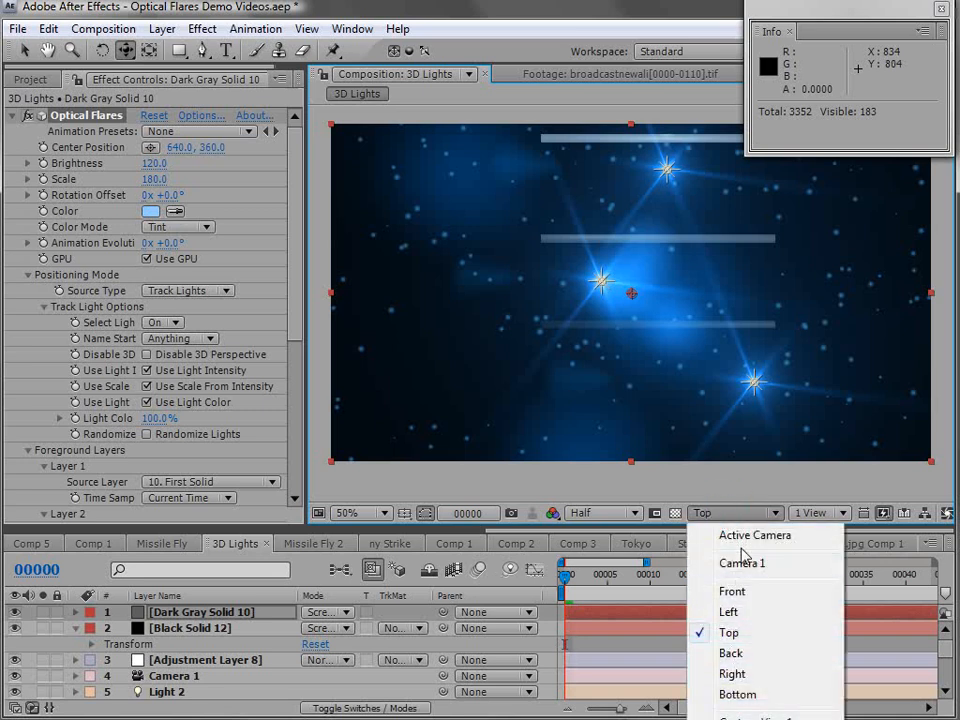
{"action": "left_click", "coordinate": [748, 535]}
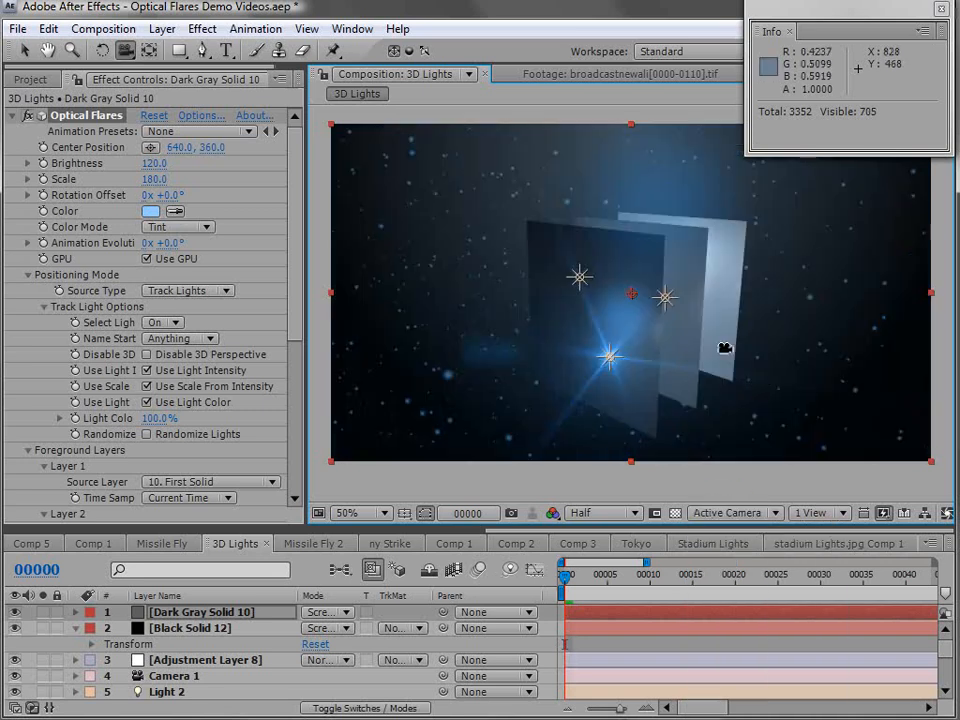
- Orbit the camera around the panels and set the flare's Rotation Offset to 20°
{"action": "left_click_drag", "start_coordinate": [694, 349], "coordinate": [669, 350]}
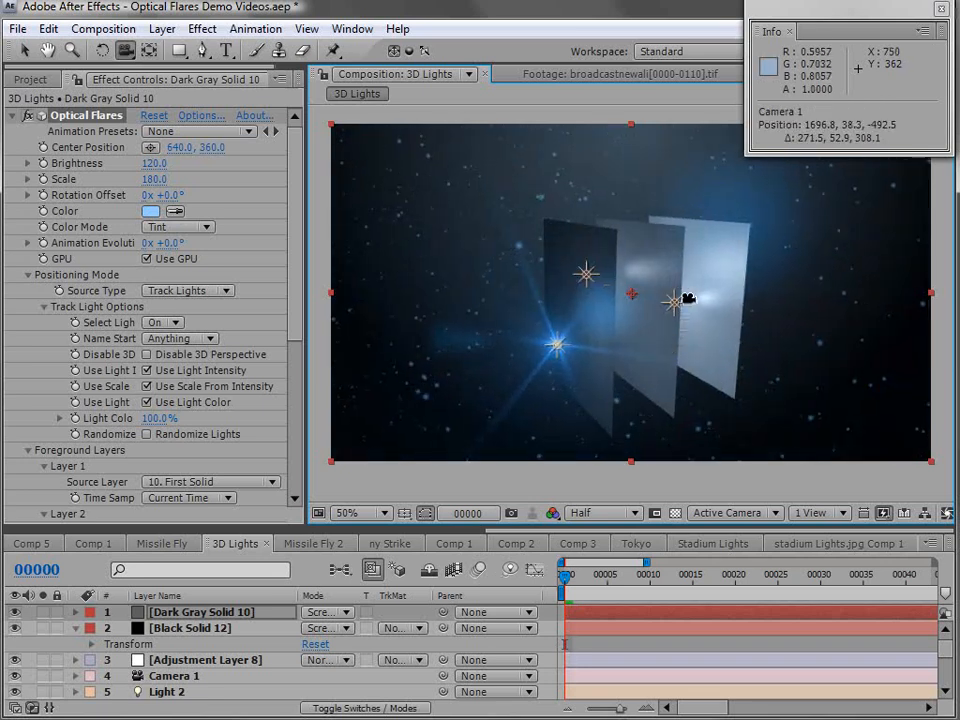
{"action": "mouse_move", "coordinate": [688, 393]}
{"action": "left_mouse_down"}
{"action": "mouse_move", "coordinate": [636, 349]}
{"action": "mouse_move", "coordinate": [610, 352]}
{"action": "left_mouse_up"}
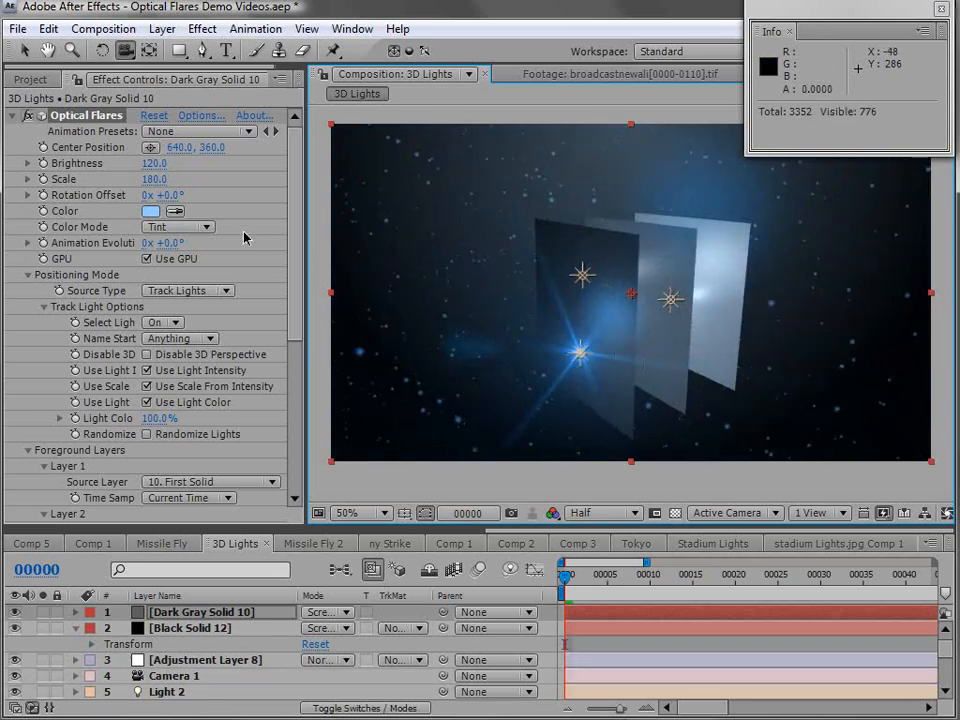
{"action": "mouse_move", "coordinate": [160, 195]}
{"action": "left_mouse_down"}
{"action": "mouse_move", "coordinate": [240, 186]}
{"action": "mouse_move", "coordinate": [178, 191]}
{"action": "left_mouse_up"}
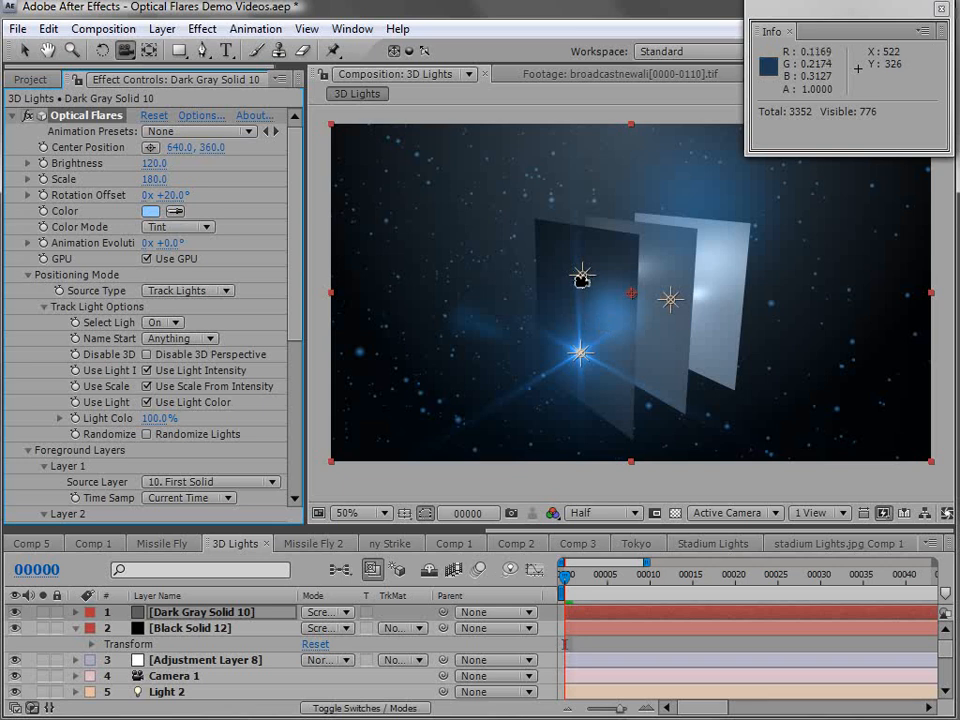
- Open the flare's options, select the Streak object and set the Preview Scale to 182%
{"action": "left_click", "coordinate": [201, 117]}
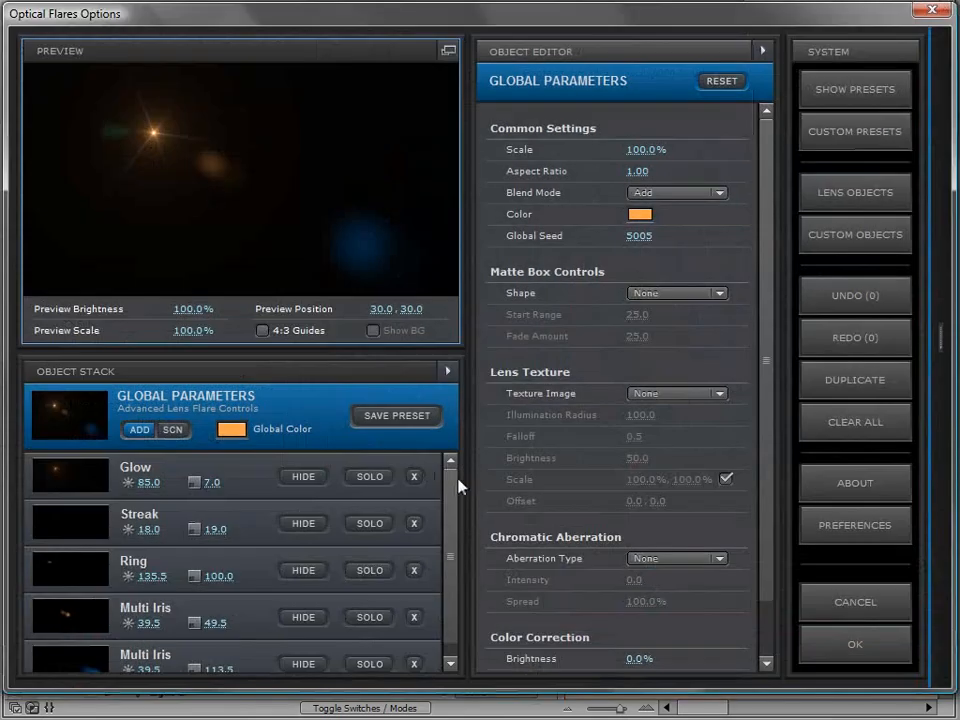
{"action": "scroll", "coordinate": [428, 535], "scroll_direction": "down", "scroll_amount": 1}
{"action": "left_click", "coordinate": [266, 499]}
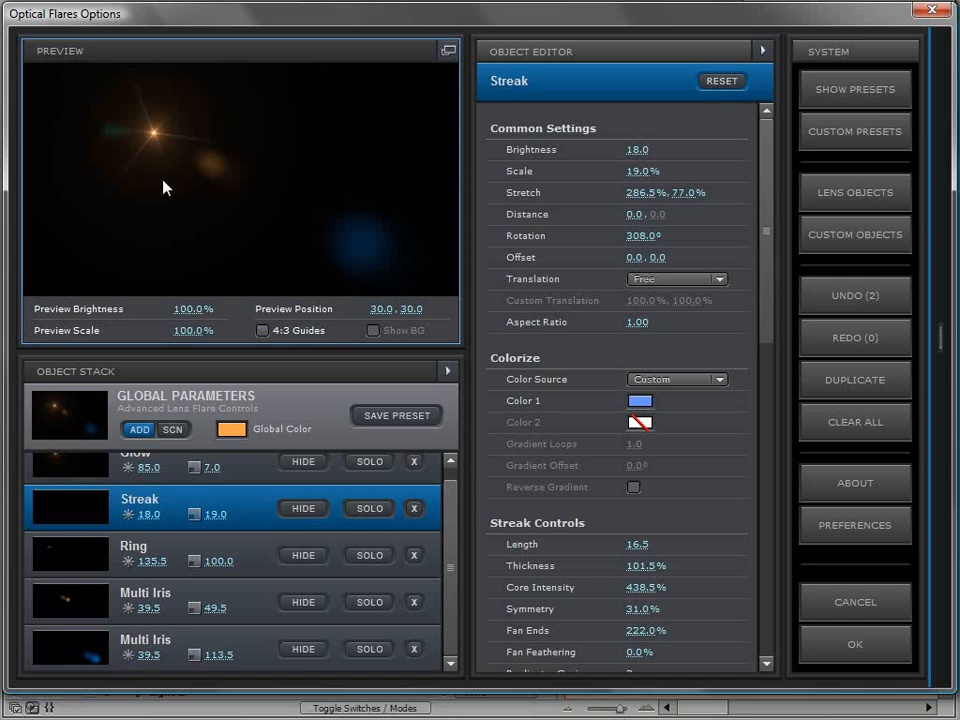
{"action": "left_click_drag", "start_coordinate": [198, 327], "coordinate": [268, 336]}
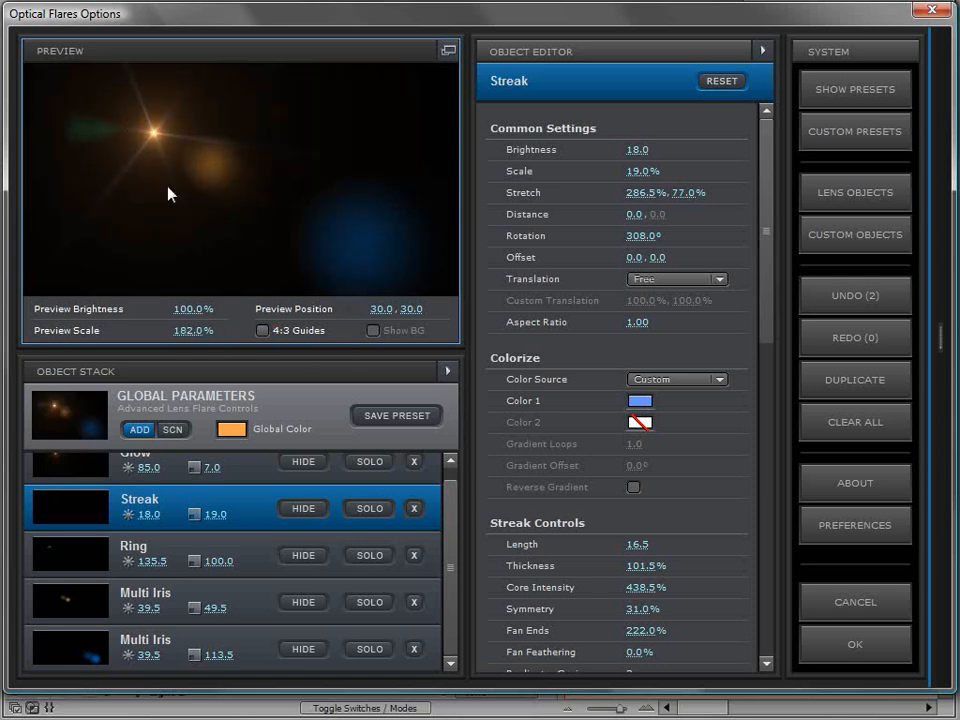
- Set the Streak's brightness to 53.5, enable its Ignore Global Rotation setting and apply the flare options
{"action": "mouse_move", "coordinate": [207, 514]}
{"action": "left_mouse_down"}
{"action": "mouse_move", "coordinate": [412, 508]}
{"action": "mouse_move", "coordinate": [199, 514]}
{"action": "mouse_move", "coordinate": [219, 519]}
{"action": "left_mouse_up"}
{"action": "left_click", "coordinate": [256, 497]}
{"action": "left_click_drag", "start_coordinate": [767, 220], "coordinate": [756, 535]}
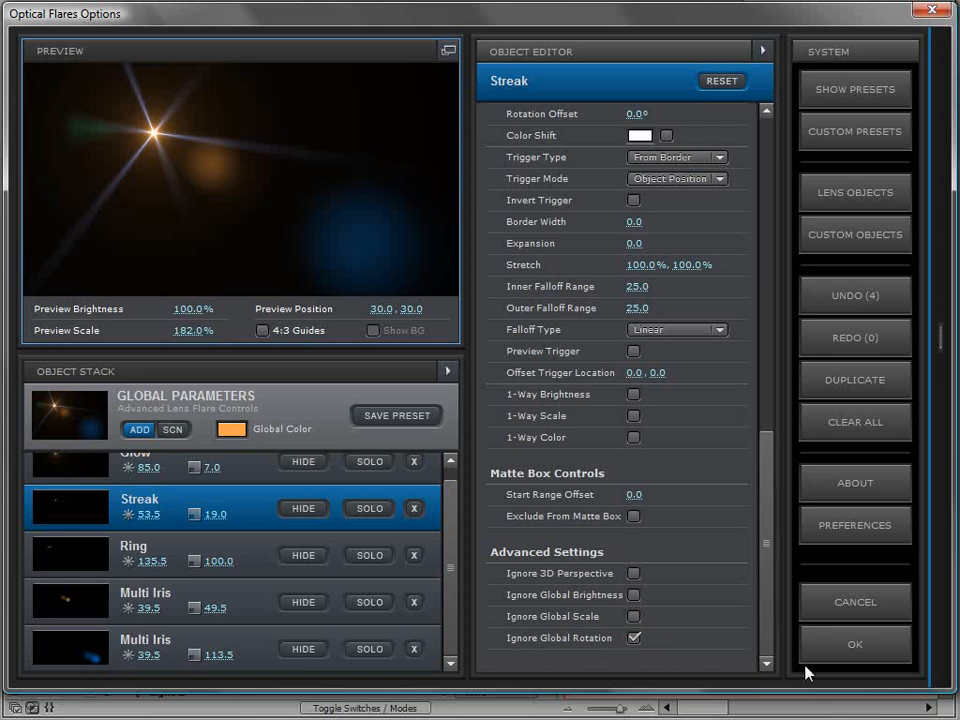
{"action": "left_click", "coordinate": [855, 644]}
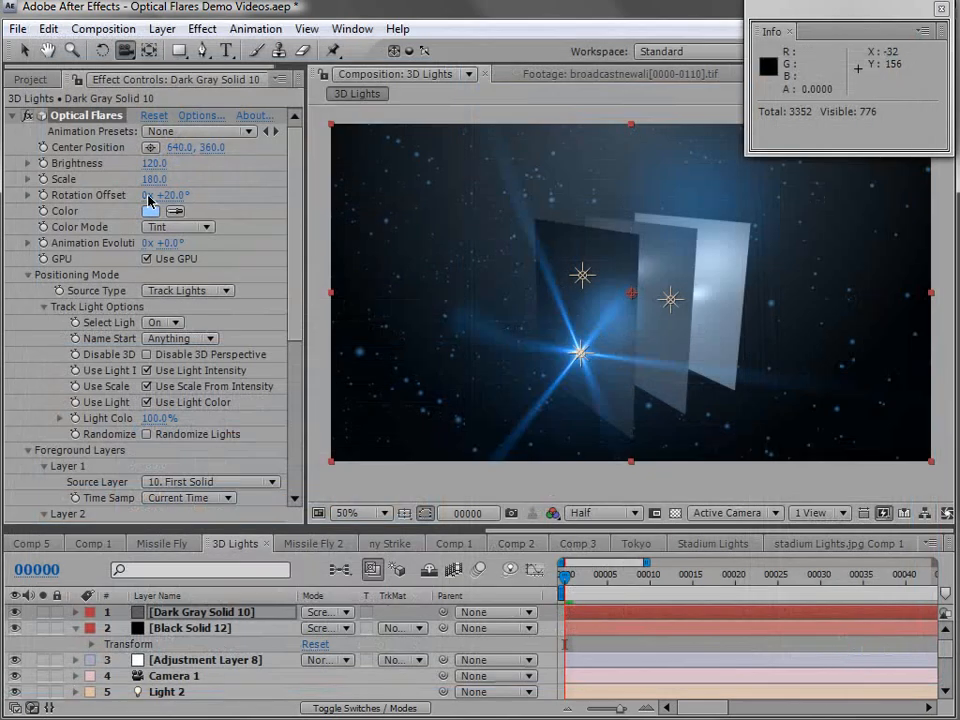
- Set the flare's Rotation Offset to -4° and review the Streak's advanced settings in the flare options
{"action": "left_click_drag", "start_coordinate": [148, 198], "coordinate": [167, 207]}
{"action": "left_click", "coordinate": [201, 116]}
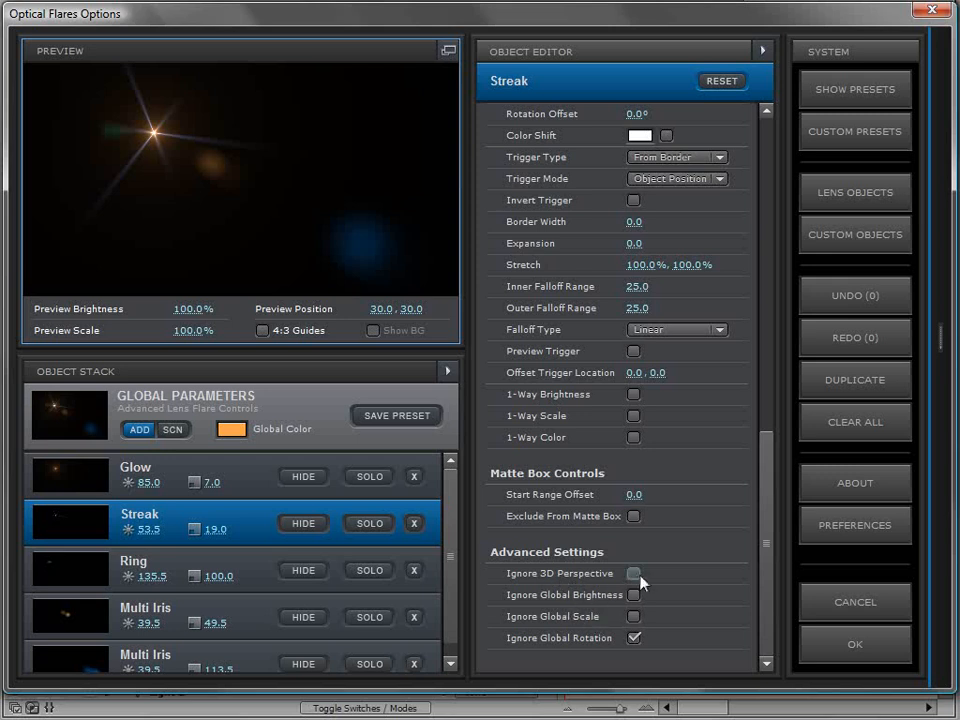
{"action": "left_click", "coordinate": [830, 643]}
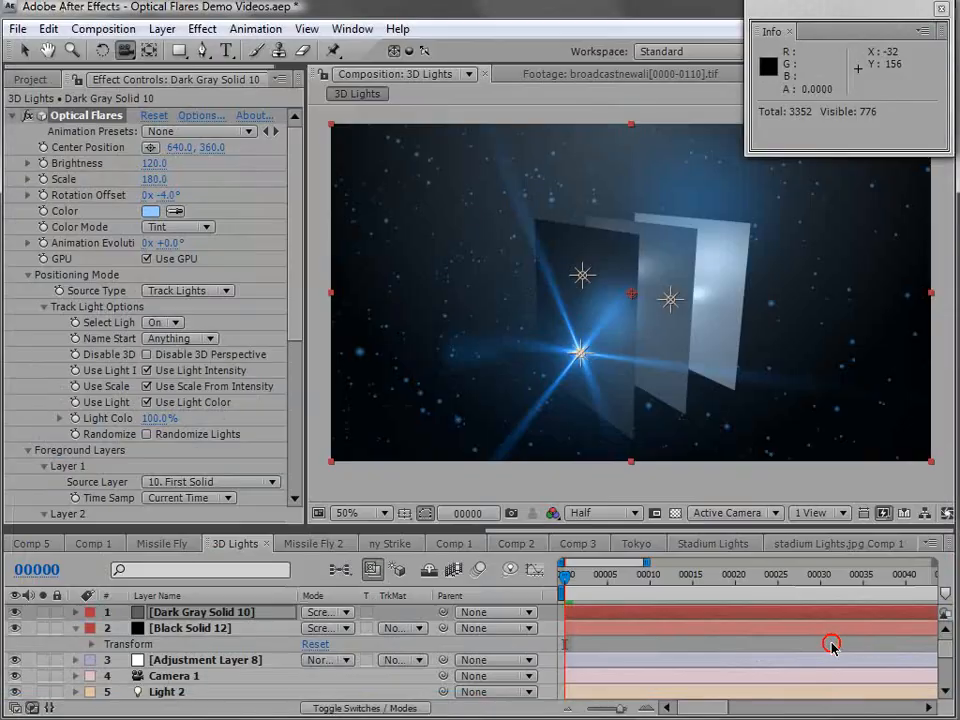
{"action": "left_click_drag", "start_coordinate": [643, 392], "coordinate": [622, 468]}
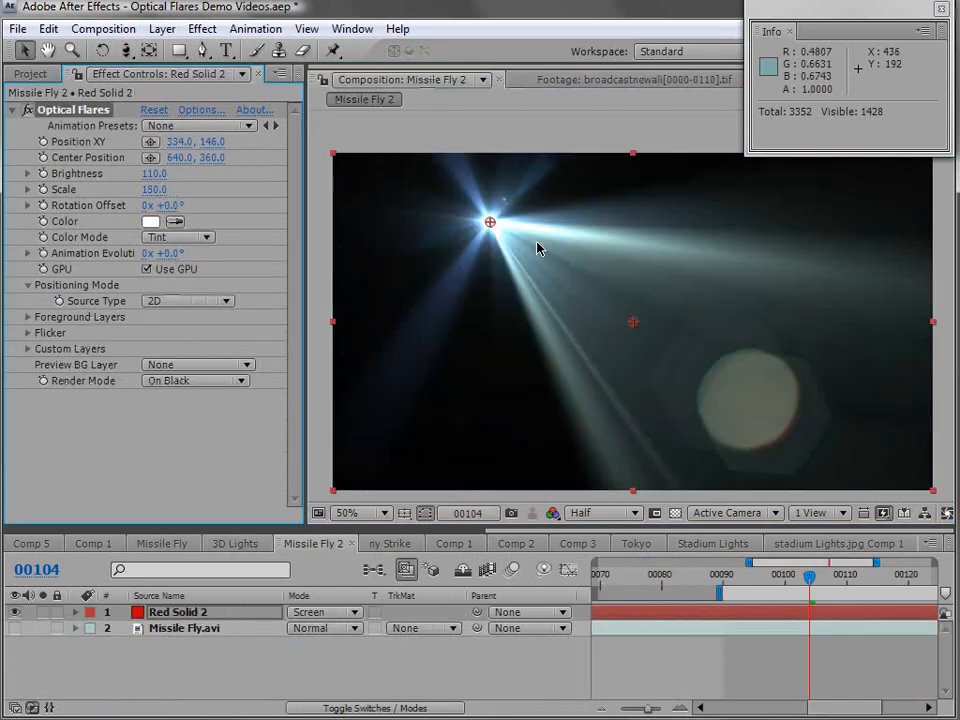
- In the Missile Fly 2 composition, move the flare out of frame to -120, 100 and its Center Position to 670, 374
{"action": "left_click_drag", "start_coordinate": [489, 221], "coordinate": [429, 315]}
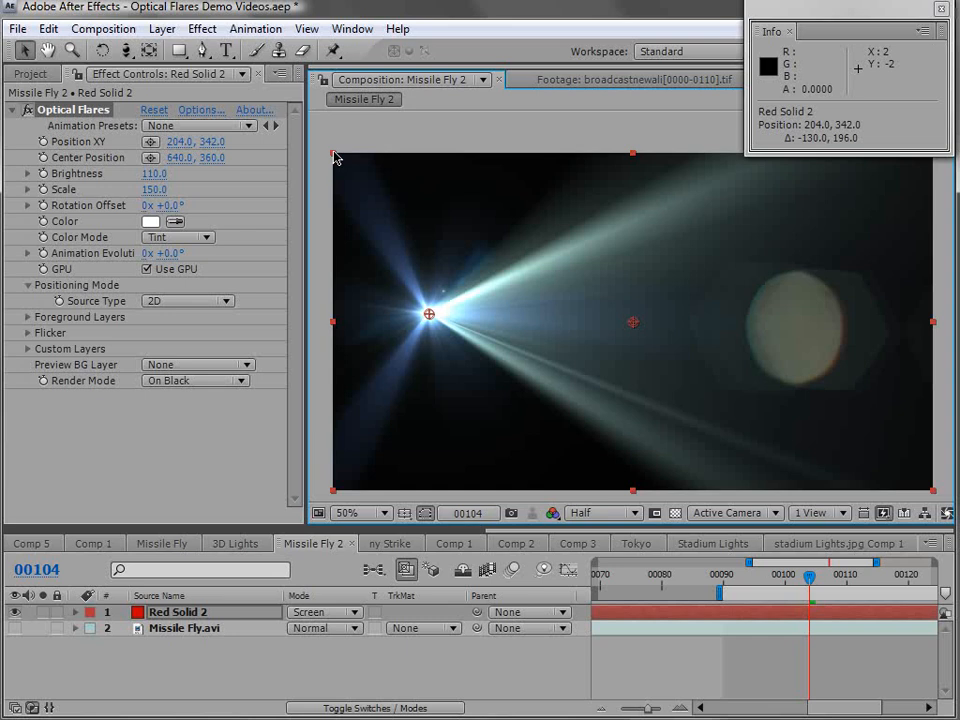
{"action": "left_click_drag", "start_coordinate": [429, 315], "coordinate": [280, 207]}
{"action": "mouse_move", "coordinate": [633, 321]}
{"action": "left_mouse_down"}
{"action": "mouse_move", "coordinate": [620, 210]}
{"action": "mouse_move", "coordinate": [636, 208]}
{"action": "mouse_move", "coordinate": [741, 418]}
{"action": "mouse_move", "coordinate": [409, 431]}
{"action": "mouse_move", "coordinate": [645, 290]}
{"action": "mouse_move", "coordinate": [648, 331]}
{"action": "left_mouse_up"}
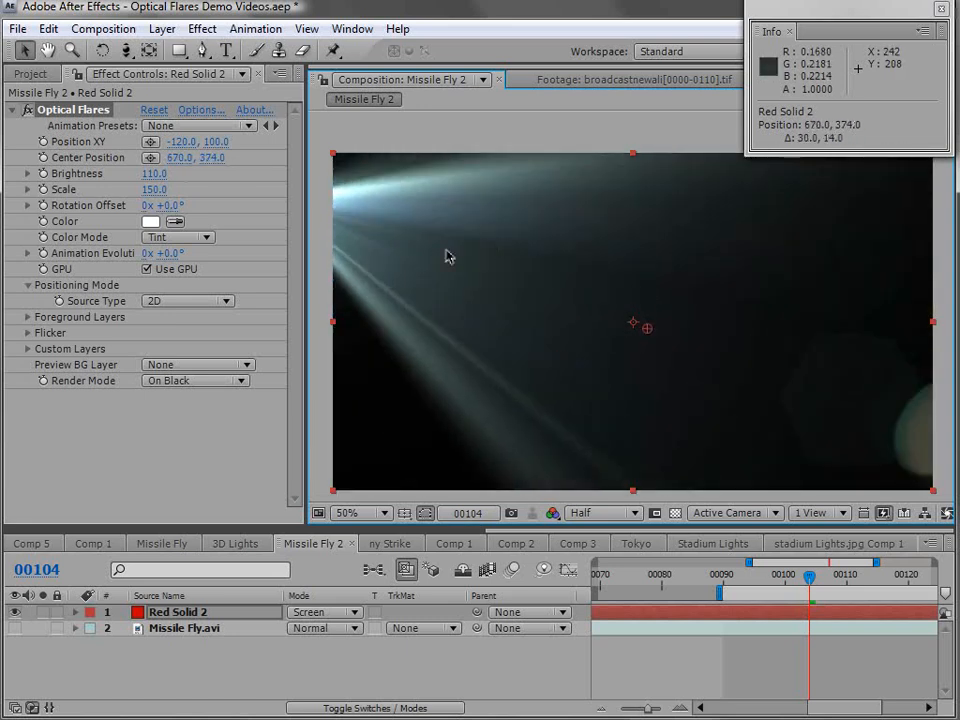
- Move the flare back into the frame to 580, 128 and its Center Position to 706, 442
{"action": "scroll", "coordinate": [438, 254], "scroll_direction": "down", "scroll_amount": 2}
{"action": "left_click_drag", "start_coordinate": [455, 256], "coordinate": [630, 264]}
{"action": "left_click_drag", "start_coordinate": [634, 320], "coordinate": [649, 336]}
{"action": "key", "text": "period"}
{"action": "key", "text": "period"}
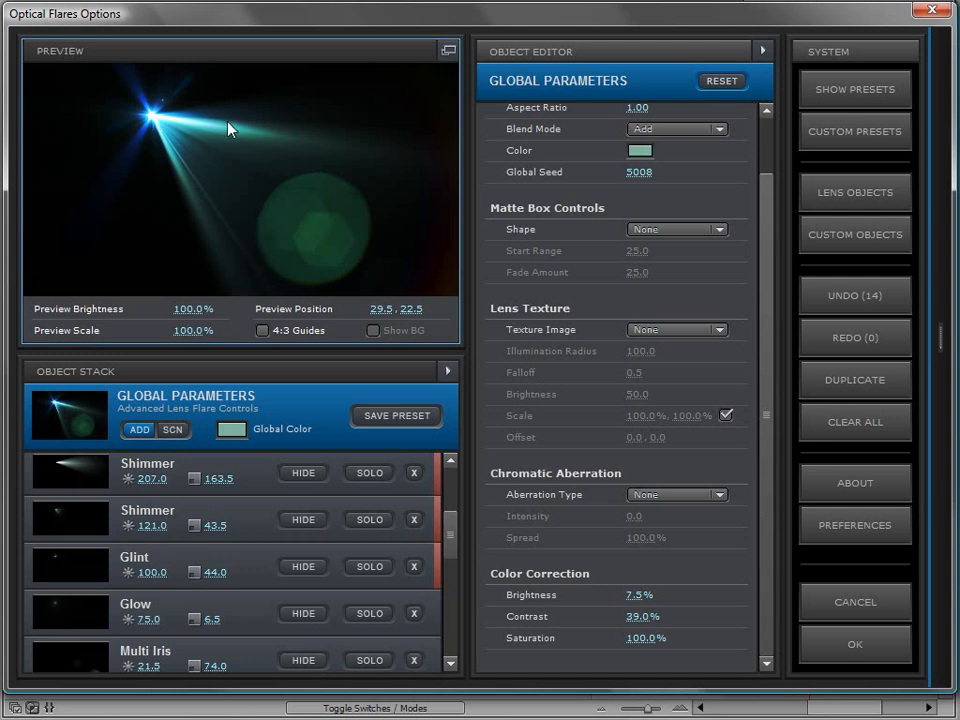
- Open the flare's options, move the preview flare to 66.4, 28.9 and set the Global Color to orange E0AC7A
{"action": "left_click_drag", "start_coordinate": [229, 126], "coordinate": [313, 133]}
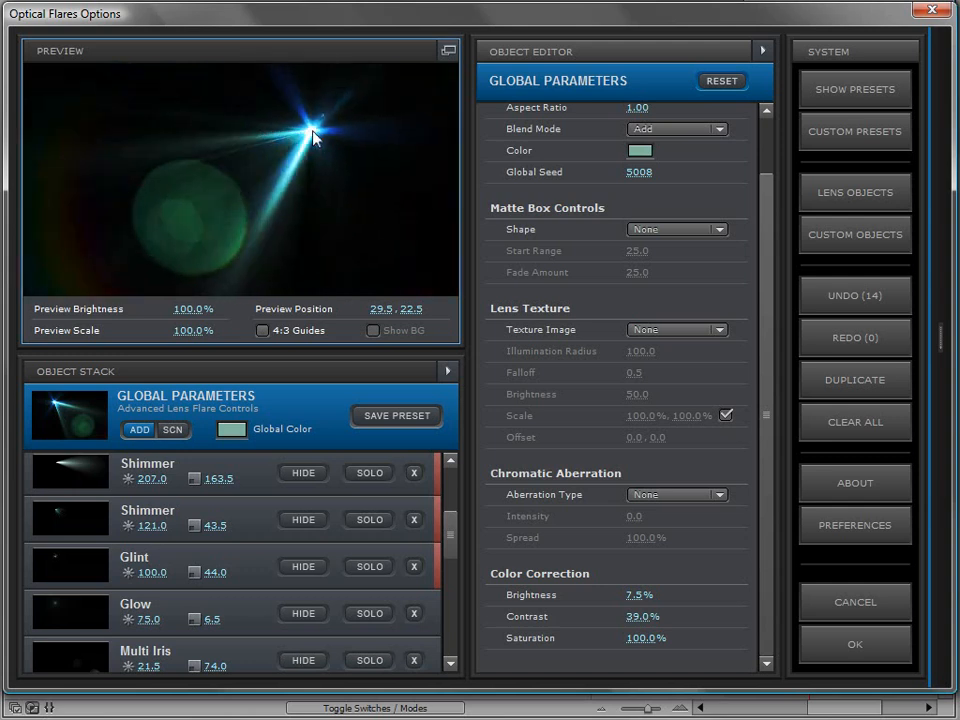
{"action": "left_click", "coordinate": [232, 431]}
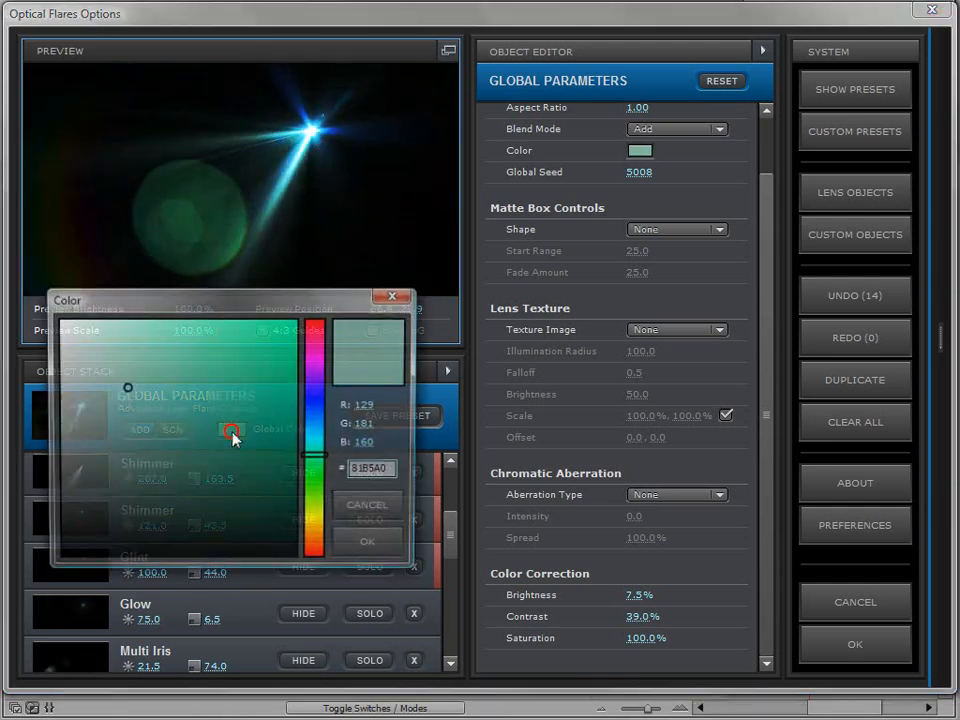
{"action": "left_click_drag", "start_coordinate": [321, 441], "coordinate": [315, 540]}
{"action": "left_click", "coordinate": [239, 337]}
{"action": "left_click", "coordinate": [167, 349]}
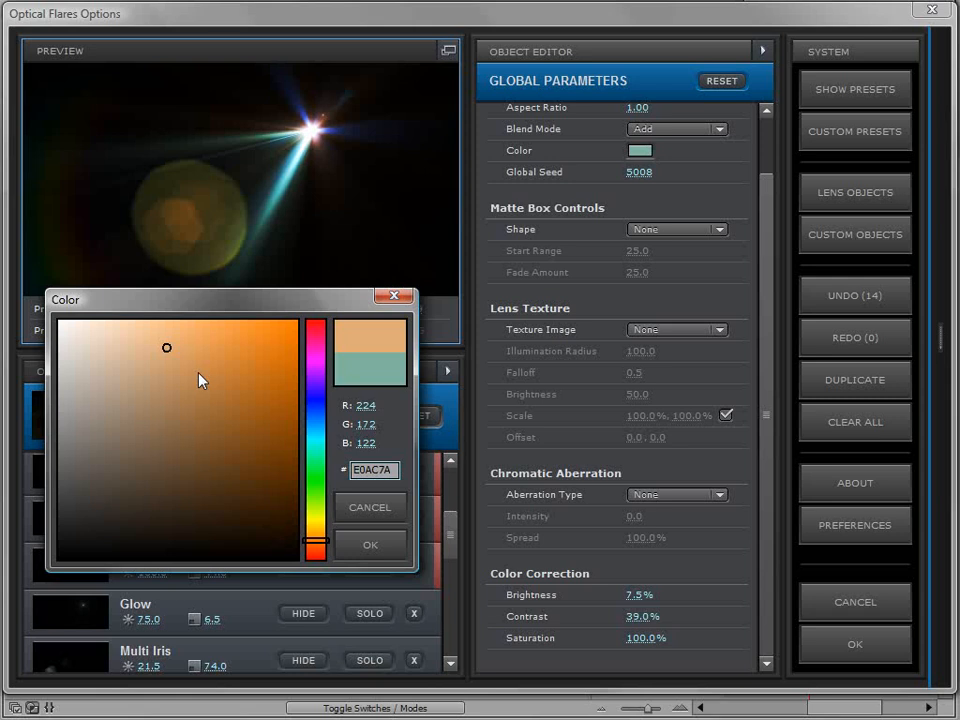
{"action": "left_click", "coordinate": [367, 551]}
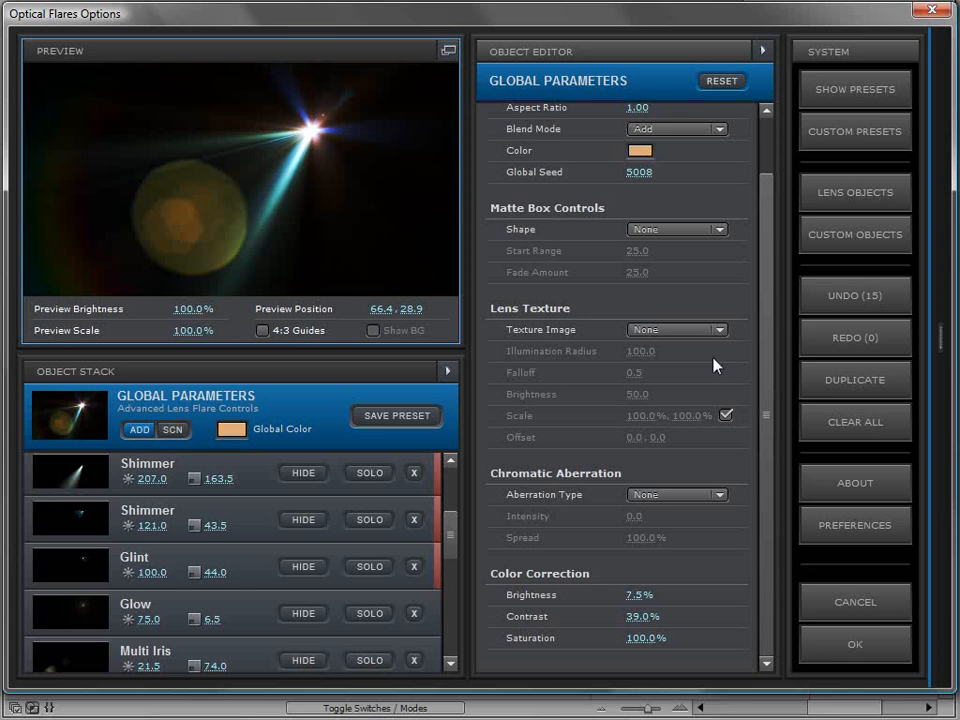
- Enable the After Effects color picker in the Optical Flares preferences
{"action": "left_click", "coordinate": [826, 531]}
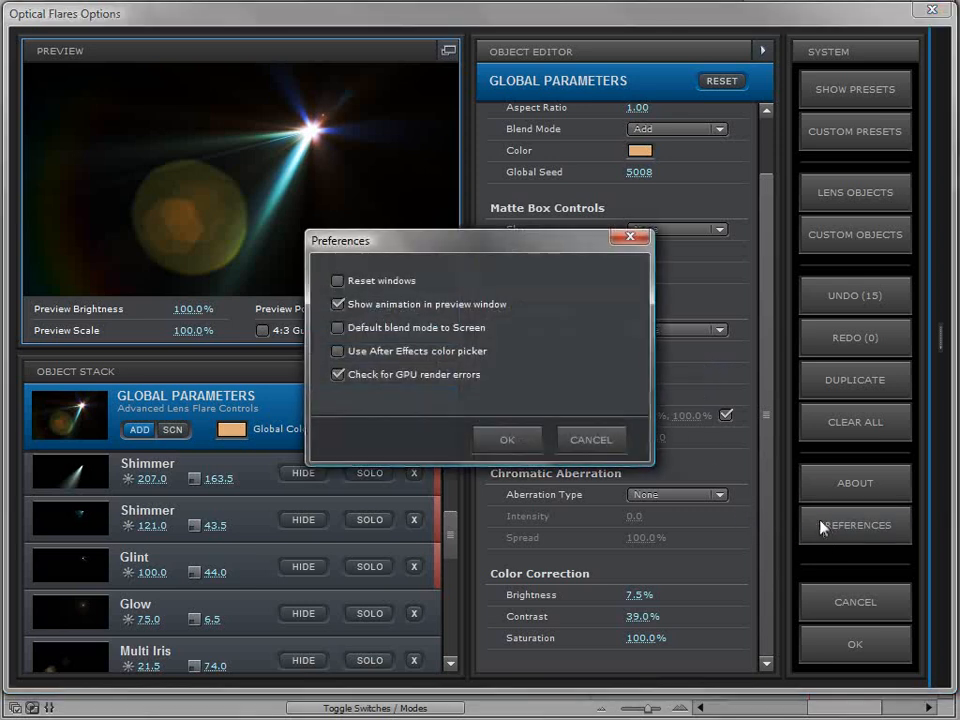
{"action": "left_click", "coordinate": [338, 351]}
{"action": "left_click", "coordinate": [507, 439]}
- Change the Global Color to pink with the After Effects color picker and move the preview flare to 79.5, 73.1
{"action": "left_click", "coordinate": [230, 429]}
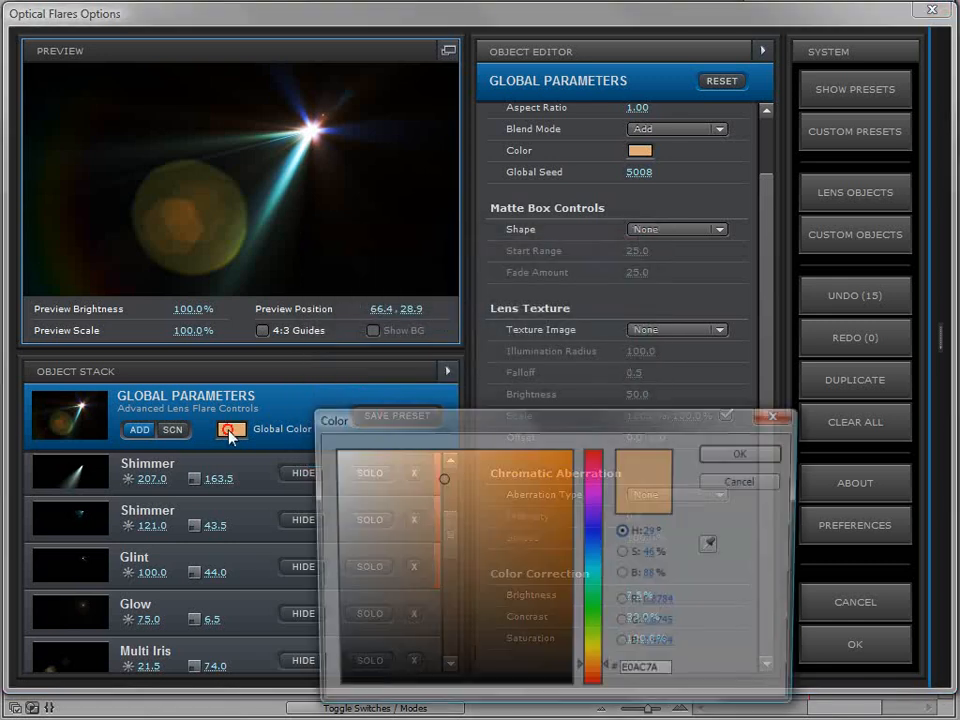
{"action": "left_click_drag", "start_coordinate": [503, 419], "coordinate": [552, 208]}
{"action": "mouse_move", "coordinate": [563, 283]}
{"action": "left_mouse_down"}
{"action": "mouse_move", "coordinate": [504, 262]}
{"action": "mouse_move", "coordinate": [555, 260]}
{"action": "left_mouse_up"}
{"action": "left_click", "coordinate": [639, 266]}
{"action": "left_click", "coordinate": [498, 246]}
{"action": "left_click_drag", "start_coordinate": [498, 246], "coordinate": [498, 249]}
{"action": "left_click", "coordinate": [782, 241]}
{"action": "left_click_drag", "start_coordinate": [316, 135], "coordinate": [370, 234]}
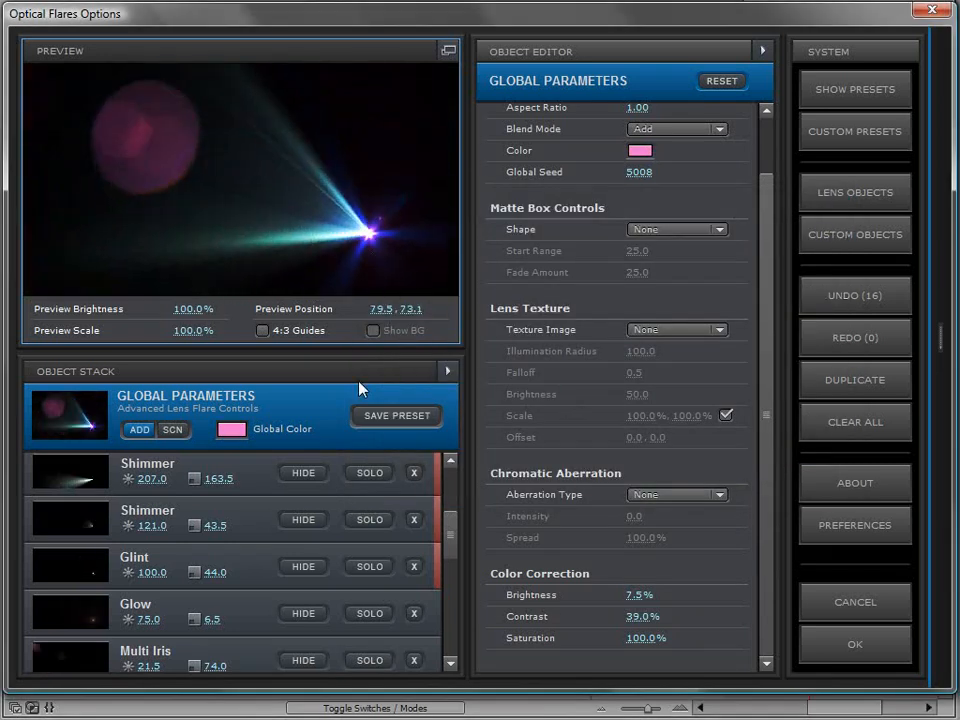
- Set the Global Color to light green BEF7C9 and move the preview flare to 74.8, 23.3
{"action": "left_click", "coordinate": [231, 429]}
{"action": "left_click", "coordinate": [641, 389]}
{"action": "left_click", "coordinate": [433, 243]}
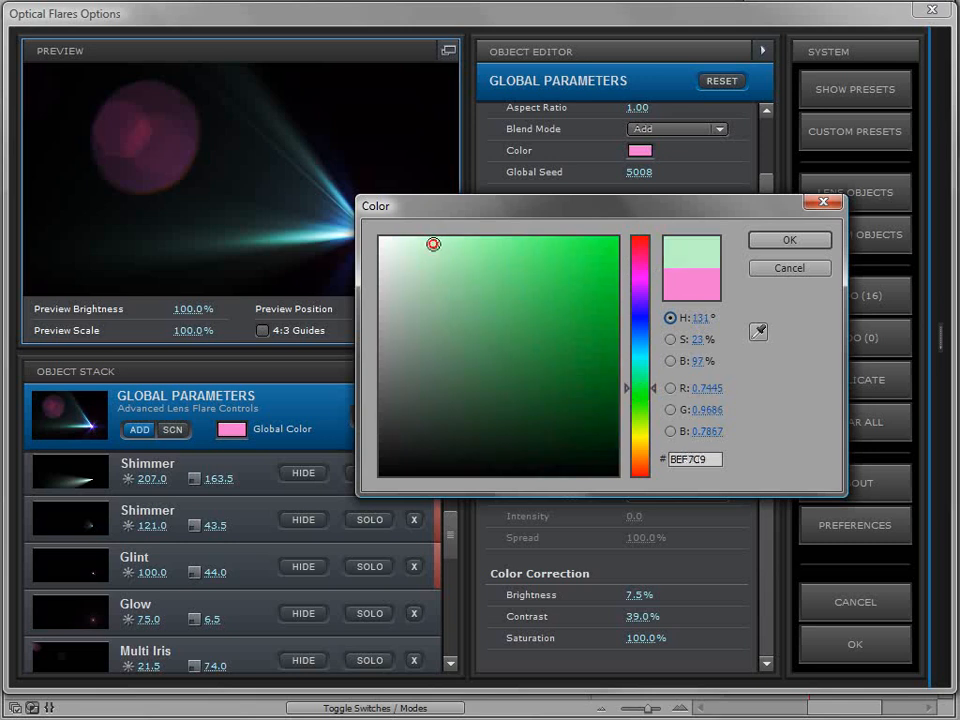
{"action": "left_click", "coordinate": [789, 240]}
{"action": "left_click_drag", "start_coordinate": [315, 189], "coordinate": [350, 123]}
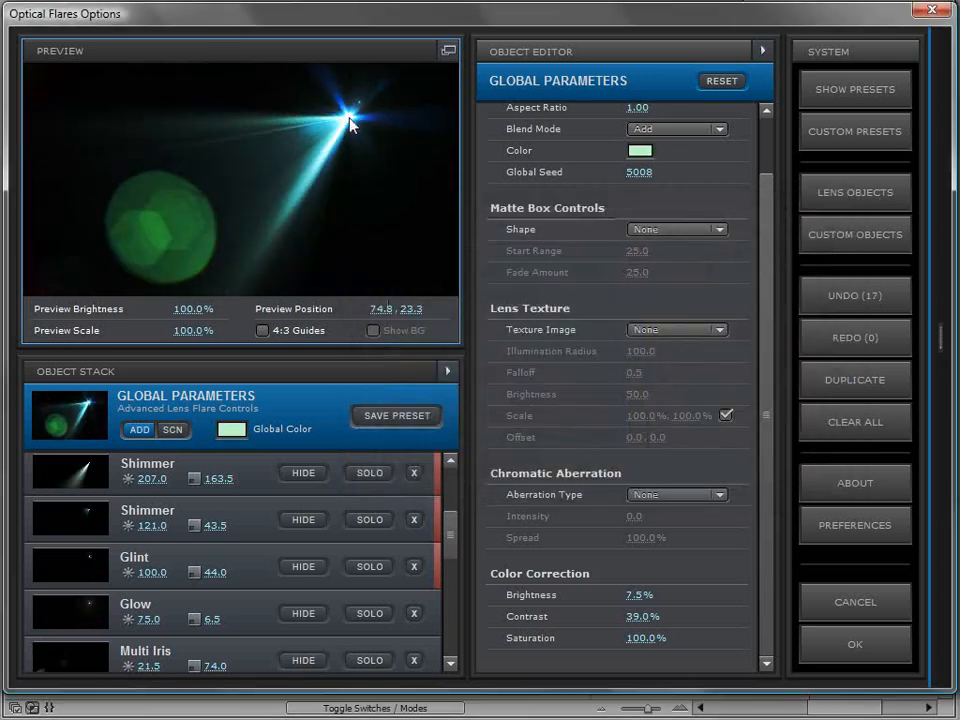